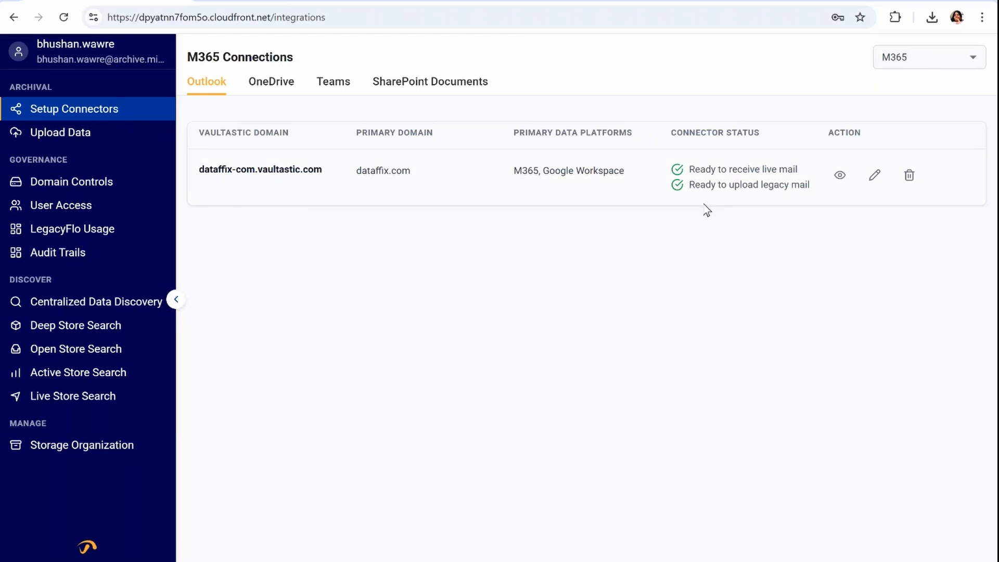
Review the OneDrive connector for the dataffix.com domain through to its access key registration stage
{"action": "left_click", "coordinate": [286, 88]}
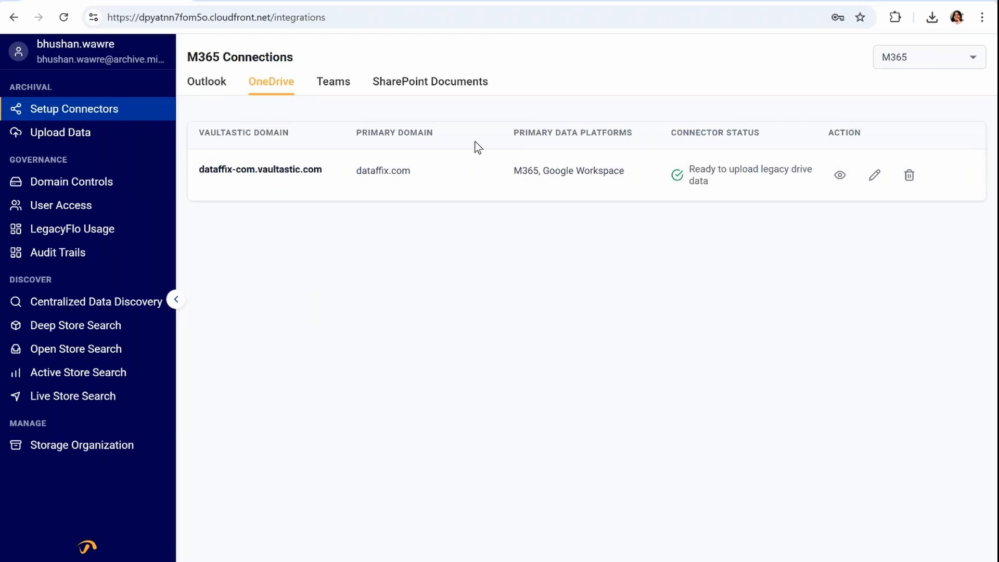
{"action": "left_click", "coordinate": [874, 182]}
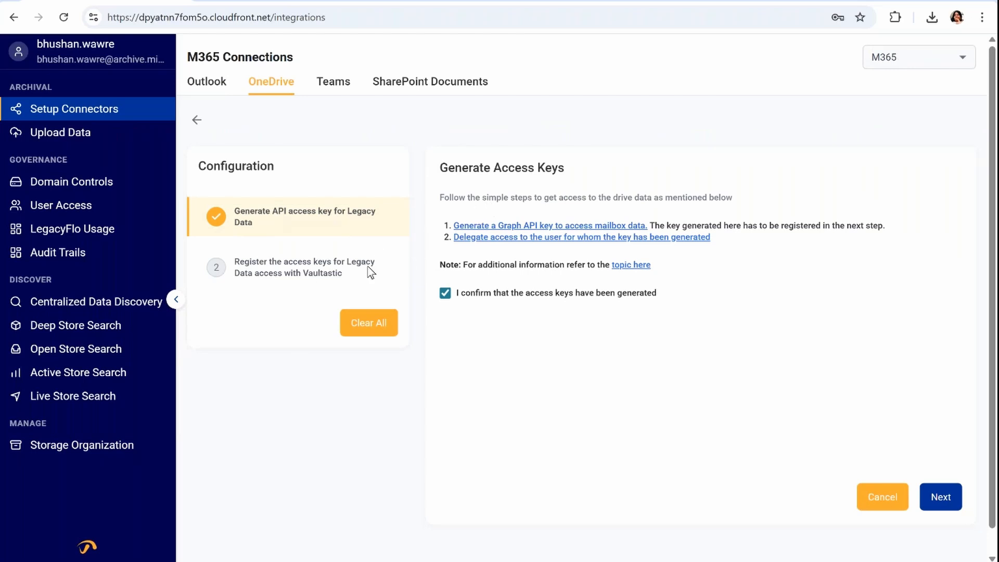
{"action": "left_click", "coordinate": [940, 494]}
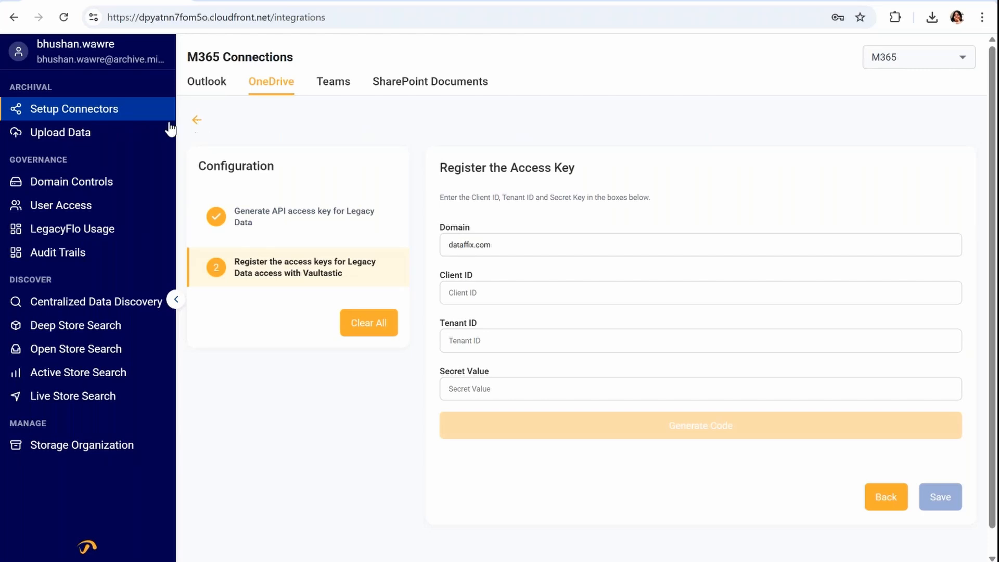
Open the incomplete UPL-teamschat upload request and review its description, data source, data type and user list
{"action": "left_click", "coordinate": [127, 133]}
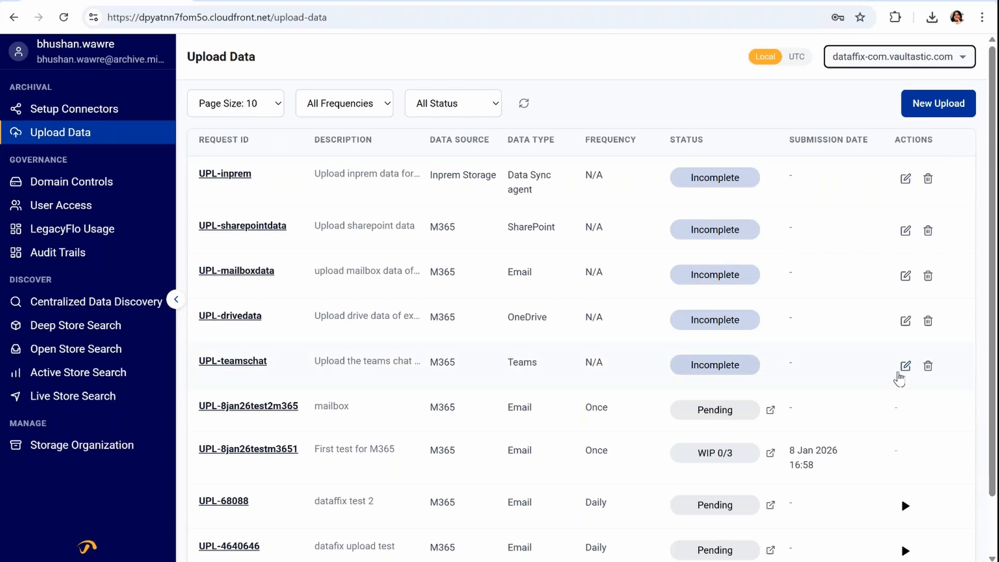
{"action": "left_click", "coordinate": [905, 366]}
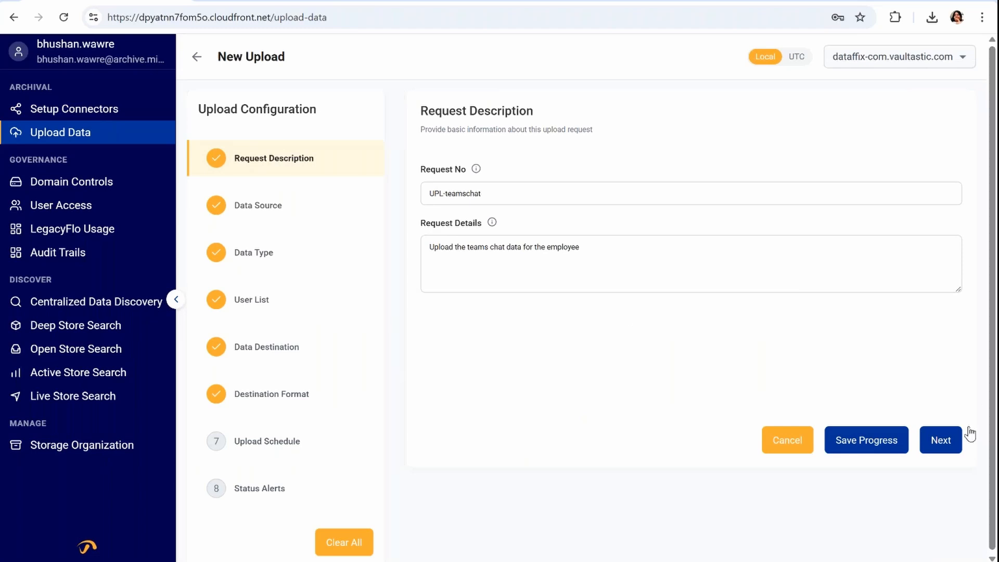
{"action": "left_click", "coordinate": [952, 447]}
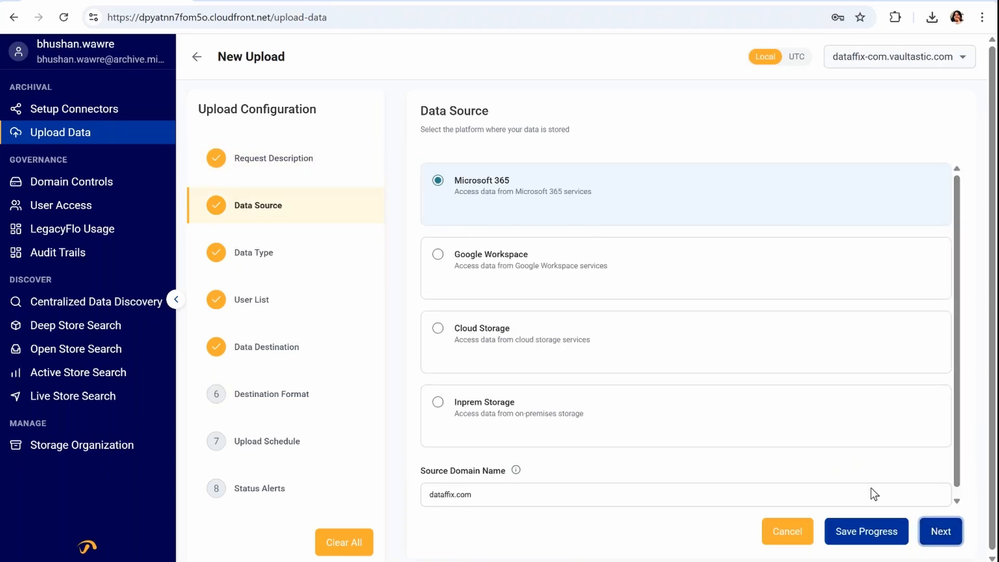
{"action": "left_click", "coordinate": [930, 539]}
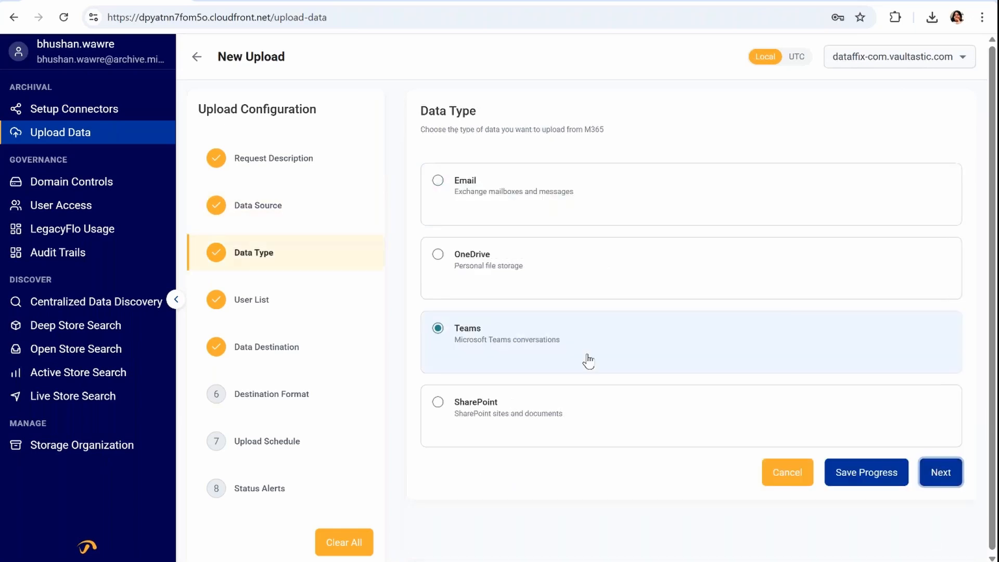
{"action": "left_click", "coordinate": [940, 472]}
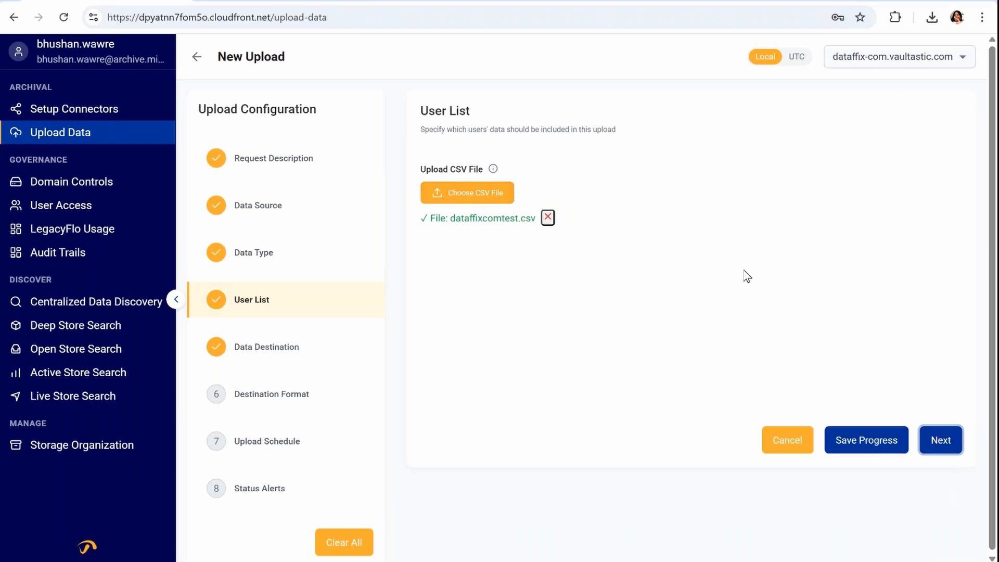
{"action": "left_click", "coordinate": [943, 443]}
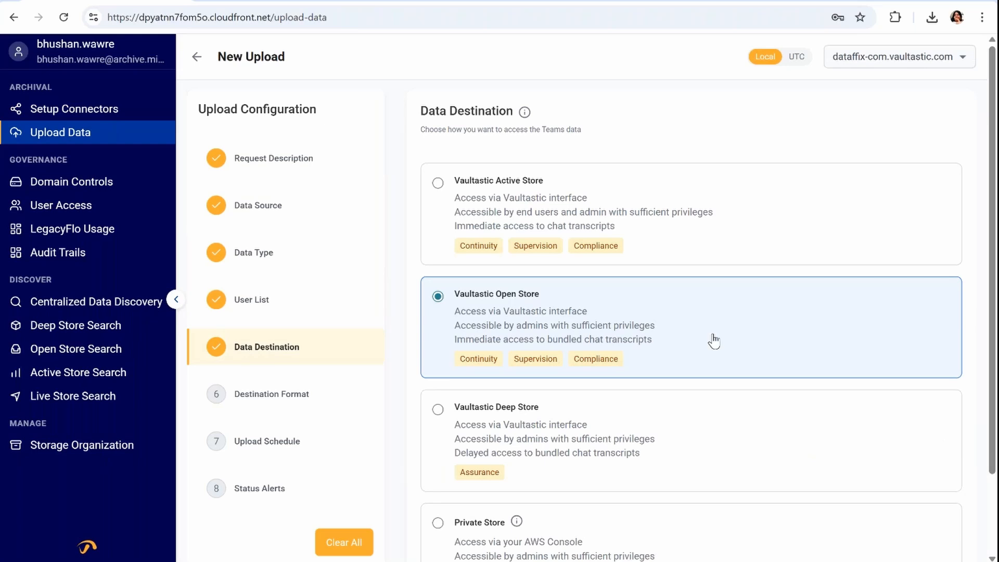
Review the upload request's data destination and destination format, and examine the upload schedule options
{"action": "scroll", "coordinate": [714, 341], "scroll_direction": "down", "scroll_amount": 1}
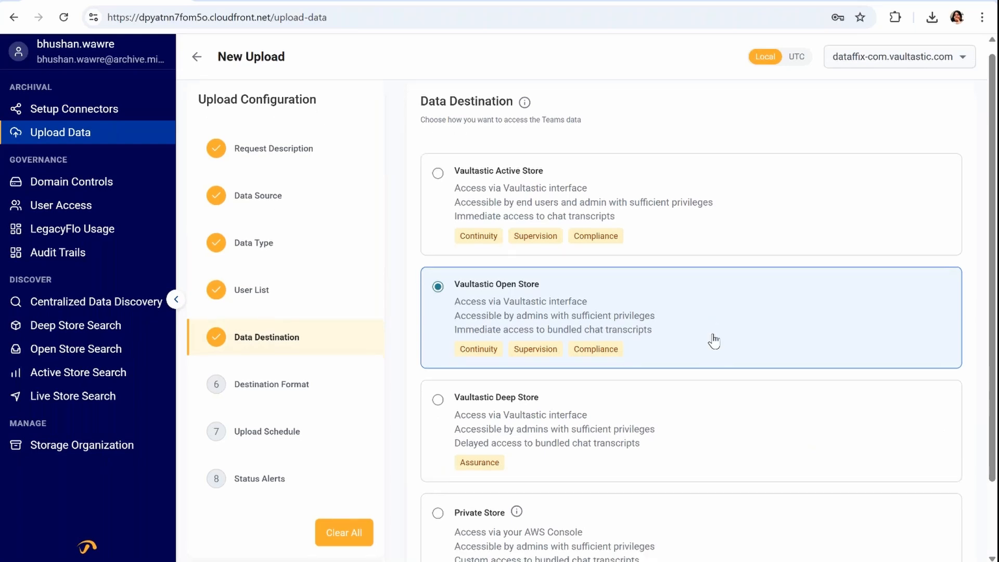
{"action": "scroll", "coordinate": [713, 341], "scroll_direction": "down", "scroll_amount": 2}
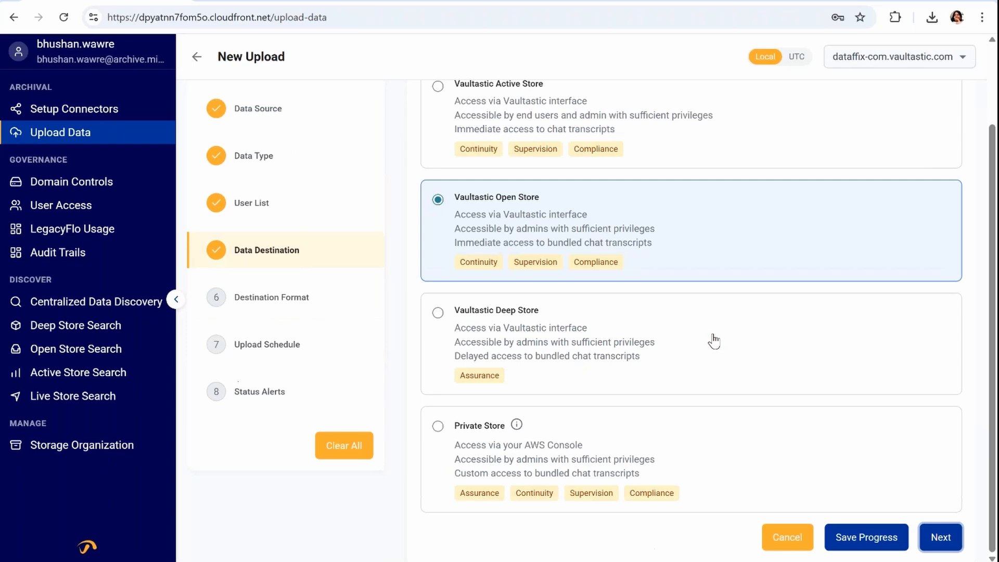
{"action": "scroll", "coordinate": [714, 341], "scroll_direction": "up", "scroll_amount": 1}
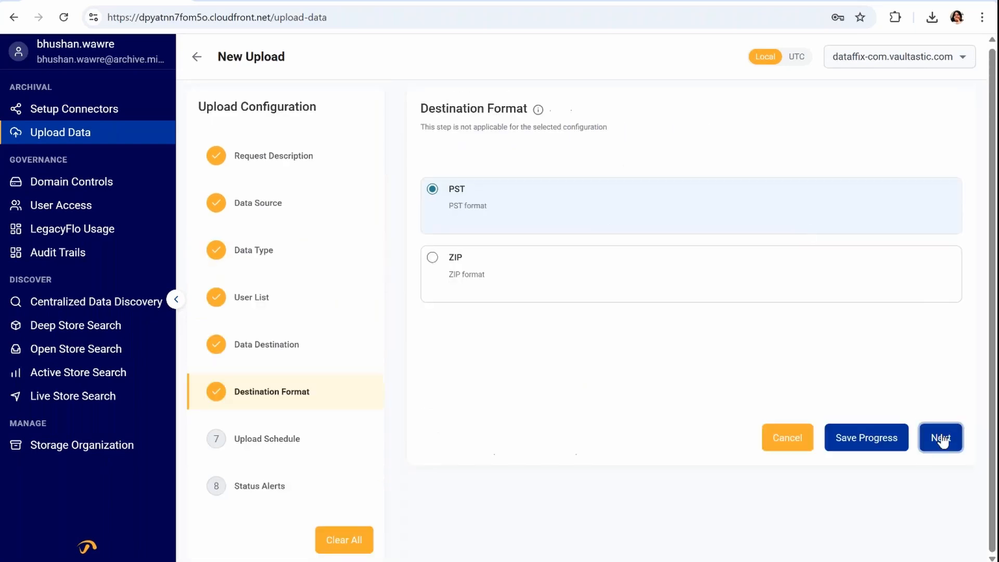
{"action": "left_click", "coordinate": [945, 442]}
{"action": "left_click", "coordinate": [945, 442]}
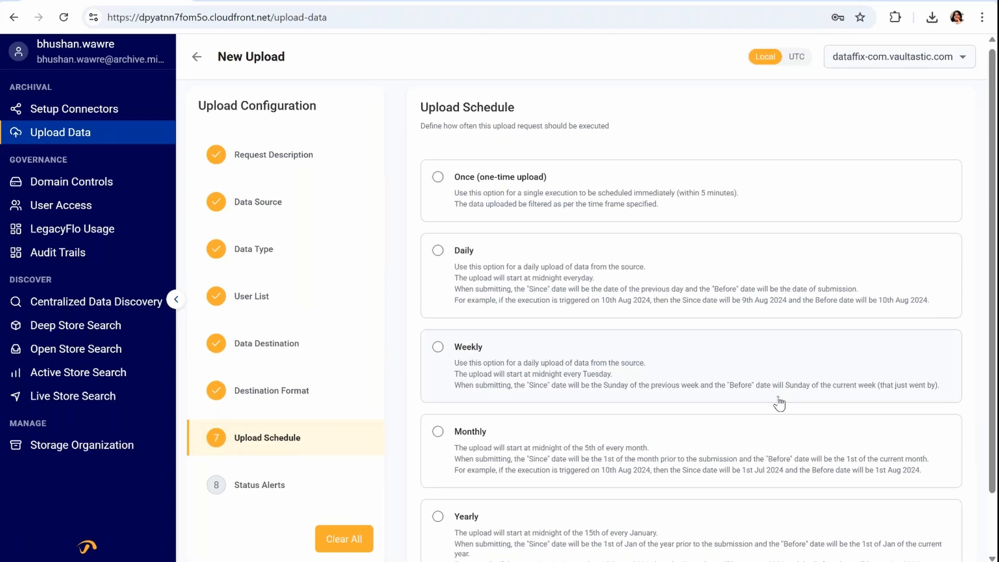
{"action": "scroll", "coordinate": [779, 403], "scroll_direction": "down", "scroll_amount": 1}
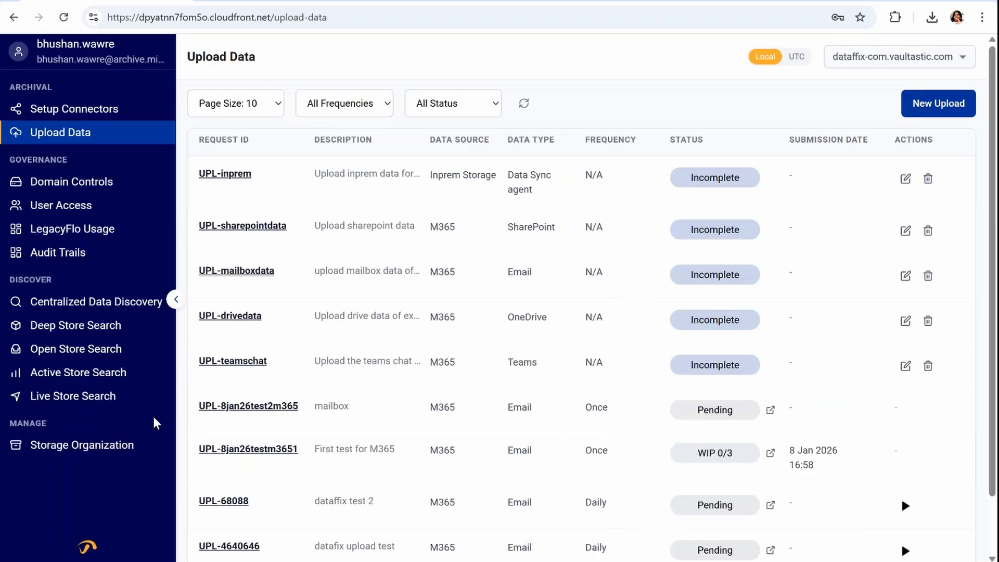
Switch the uploads domain to vaultastic-io.vaultastic.com and view the execution details of request UPL-15janteamss3zip
{"action": "left_click", "coordinate": [909, 56]}
{"action": "left_click", "coordinate": [888, 94]}
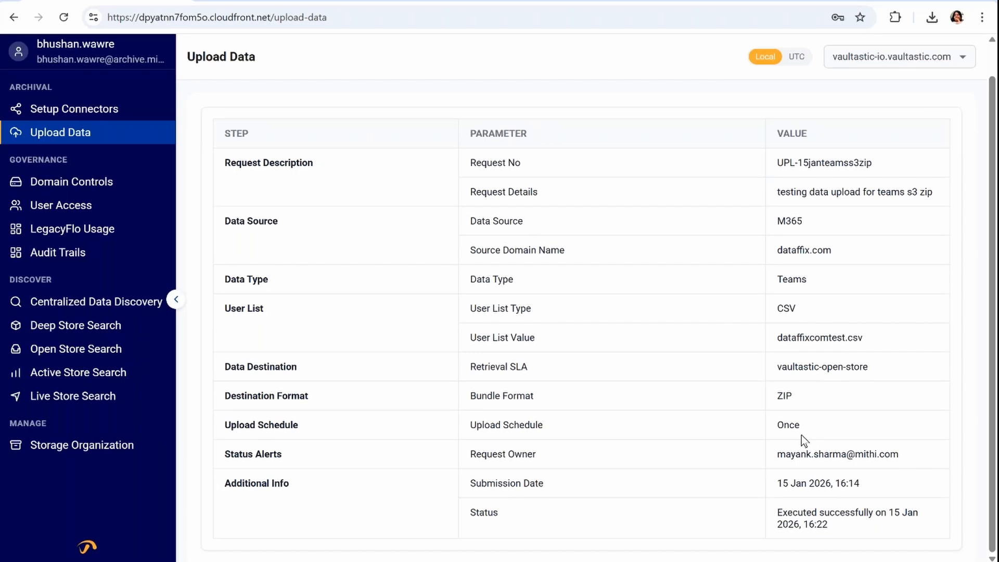
{"action": "scroll", "coordinate": [801, 434], "scroll_direction": "up", "scroll_amount": 1}
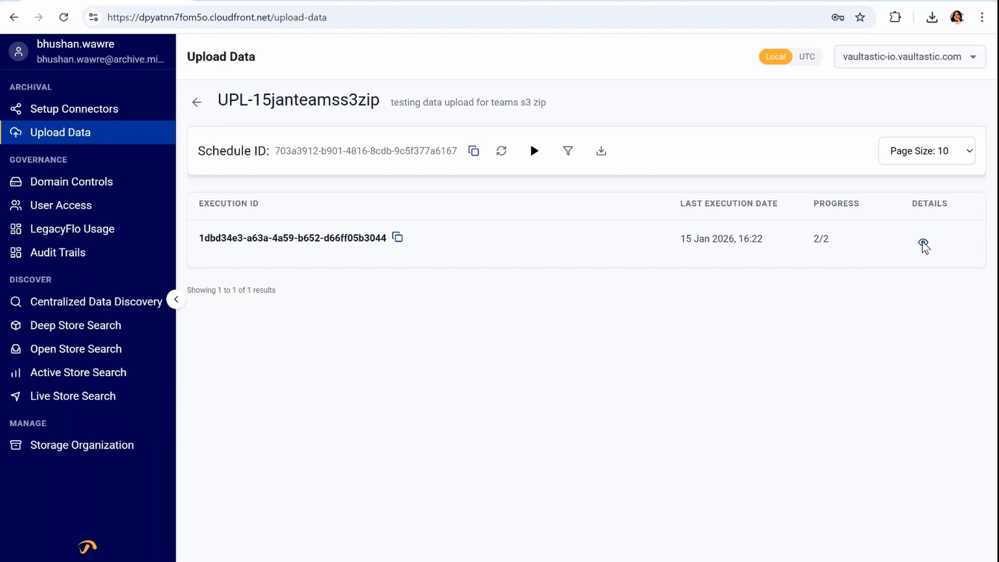
{"action": "left_click", "coordinate": [923, 242]}
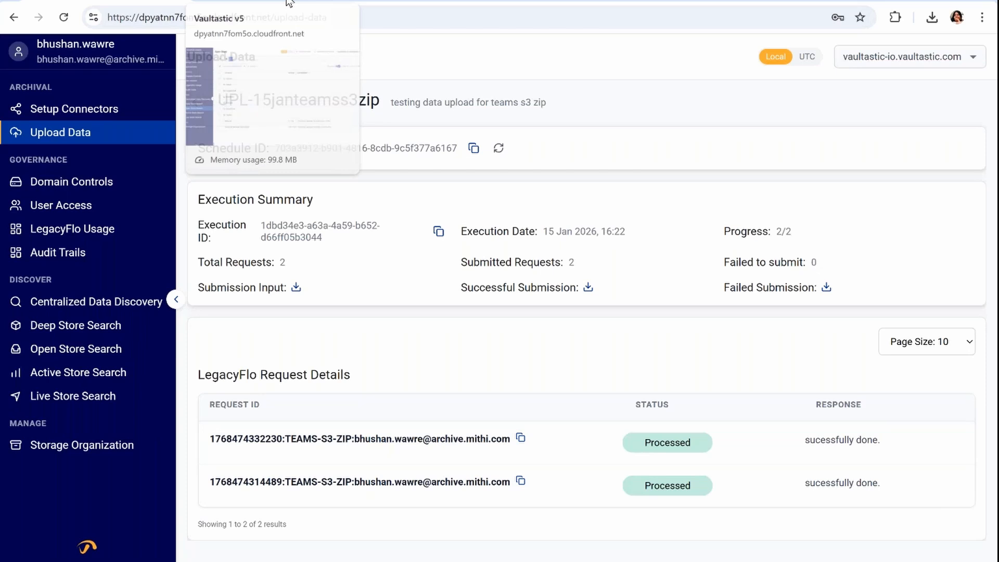
Browse the Open Store to the "all" folder of the first user under Teams
{"action": "left_click", "coordinate": [286, 2]}
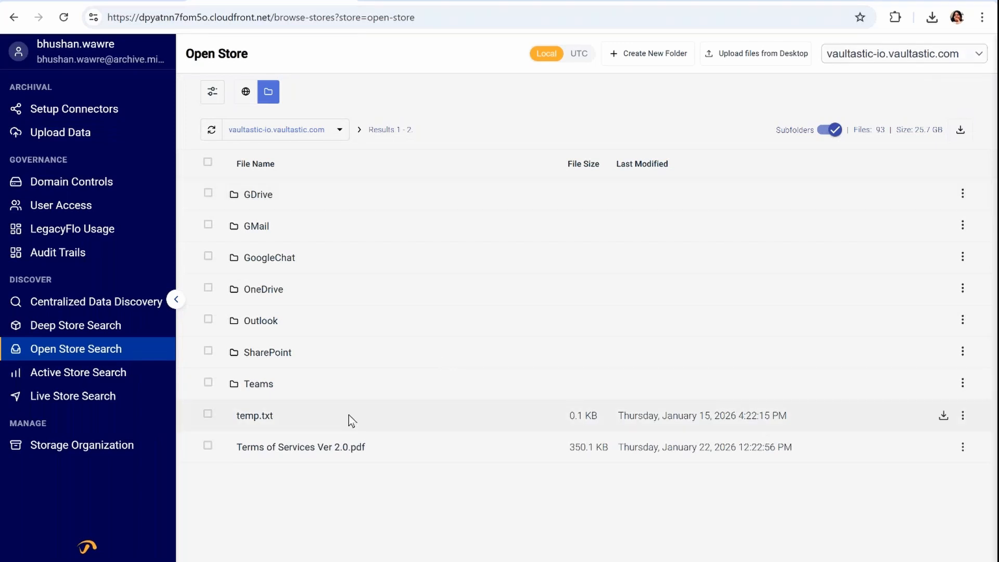
{"action": "left_click", "coordinate": [251, 388]}
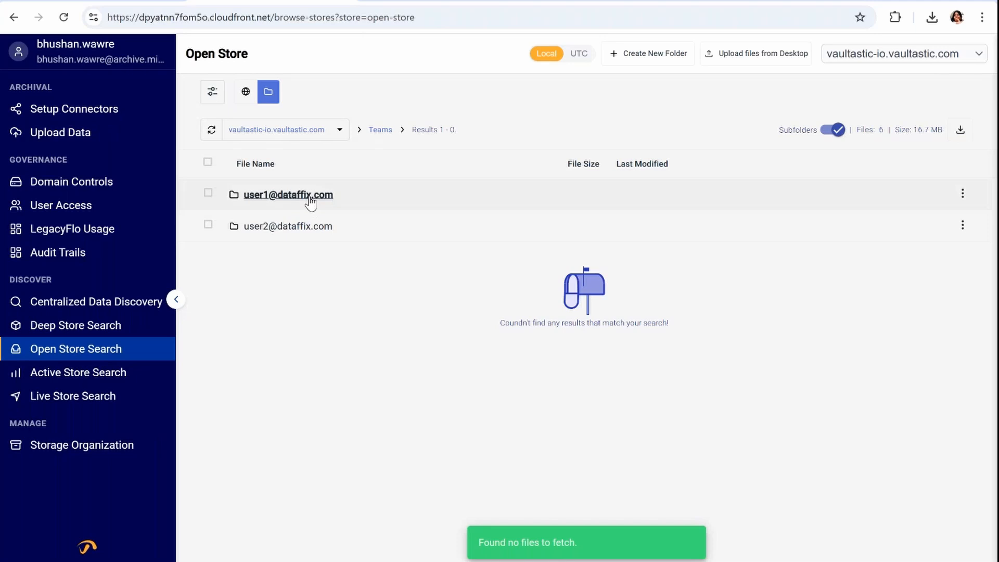
{"action": "left_click", "coordinate": [307, 203]}
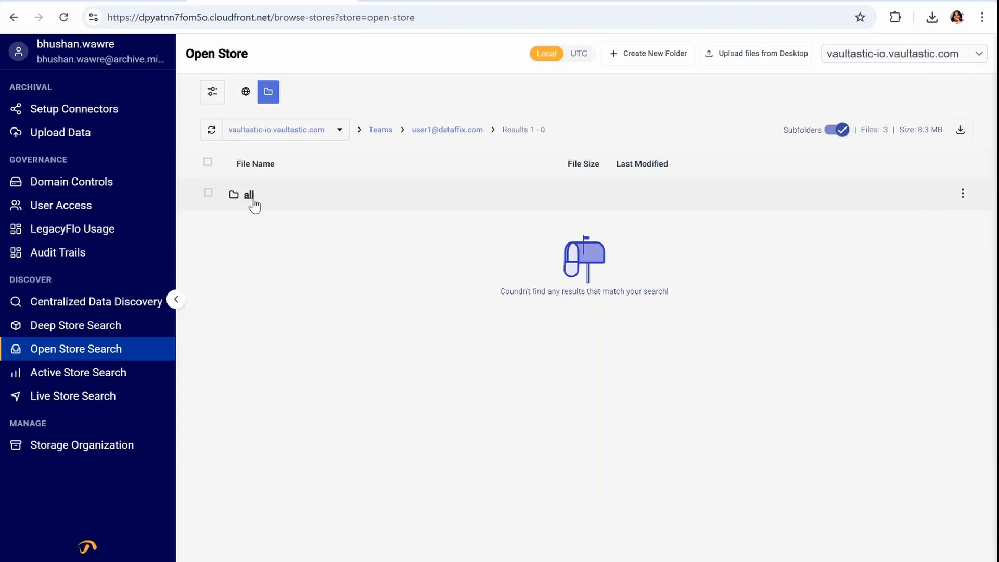
{"action": "left_click", "coordinate": [251, 204]}
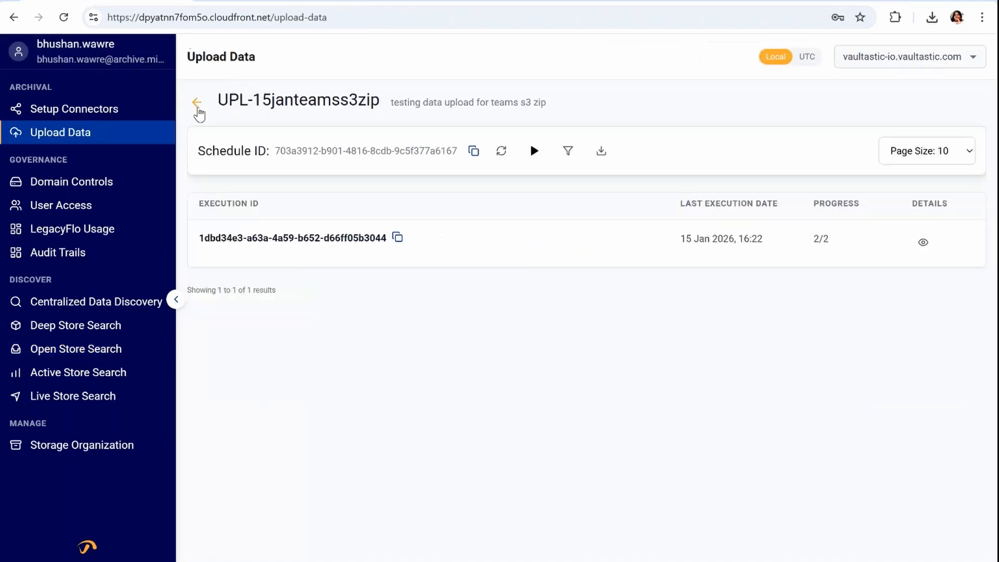
{"action": "left_click", "coordinate": [197, 103]}
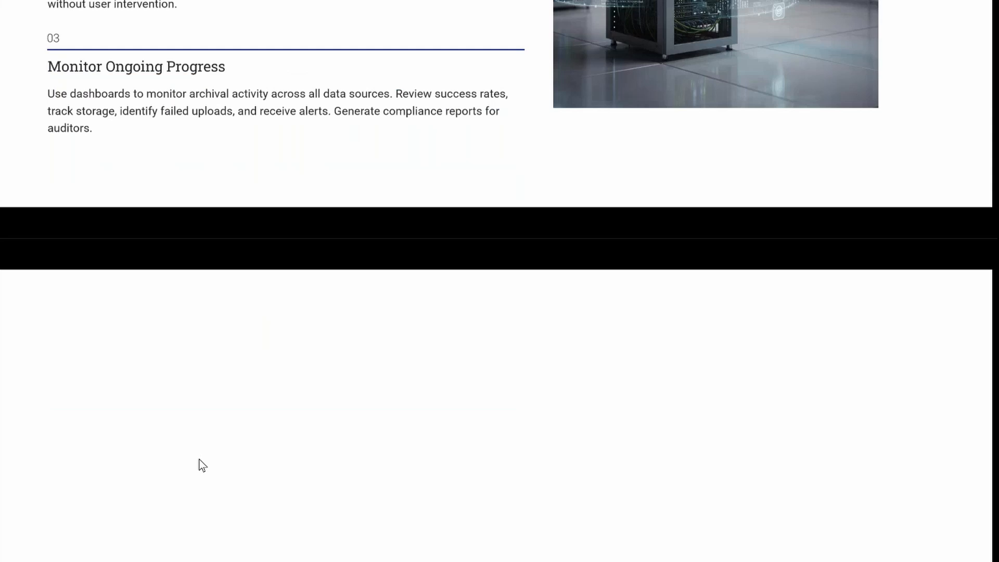
{"action": "scroll", "coordinate": [199, 459], "scroll_direction": "down", "scroll_amount": 5}
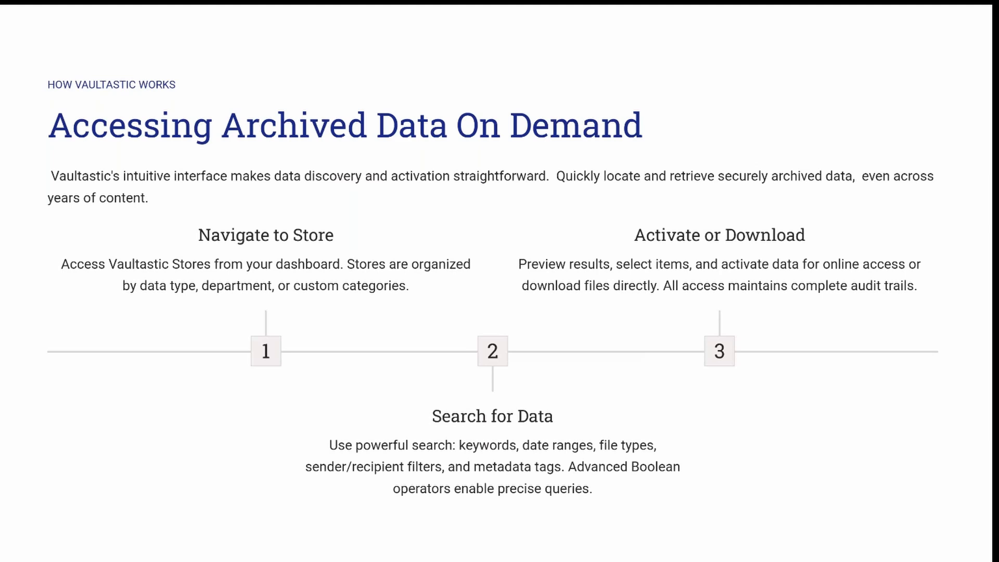
{"action": "key", "text": "alt+Tab"}
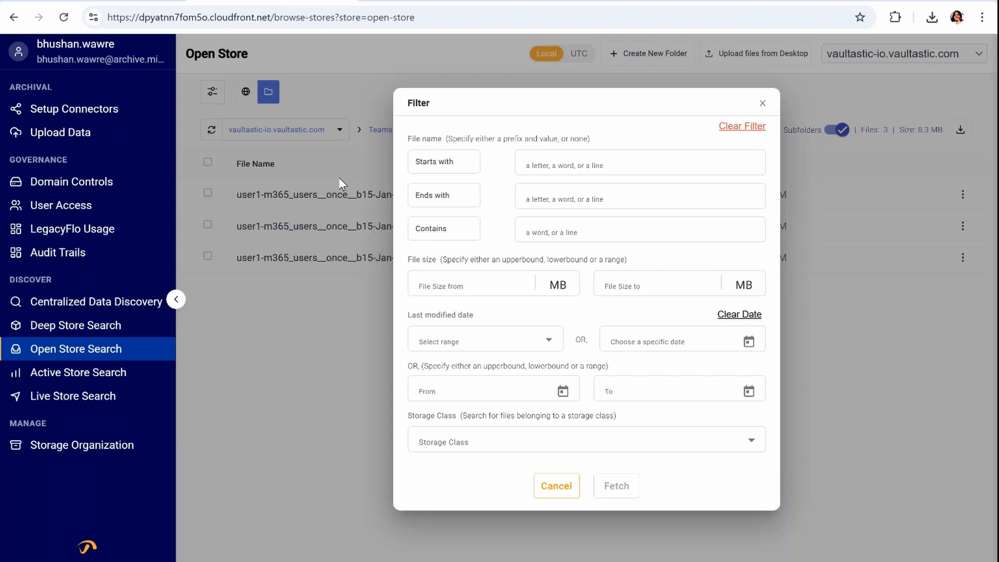
Dismiss the file filter, preview the index of user1-m365_users__once__b15-Jan-2026.pst, look through its attachments column and close it
{"action": "left_click", "coordinate": [339, 177]}
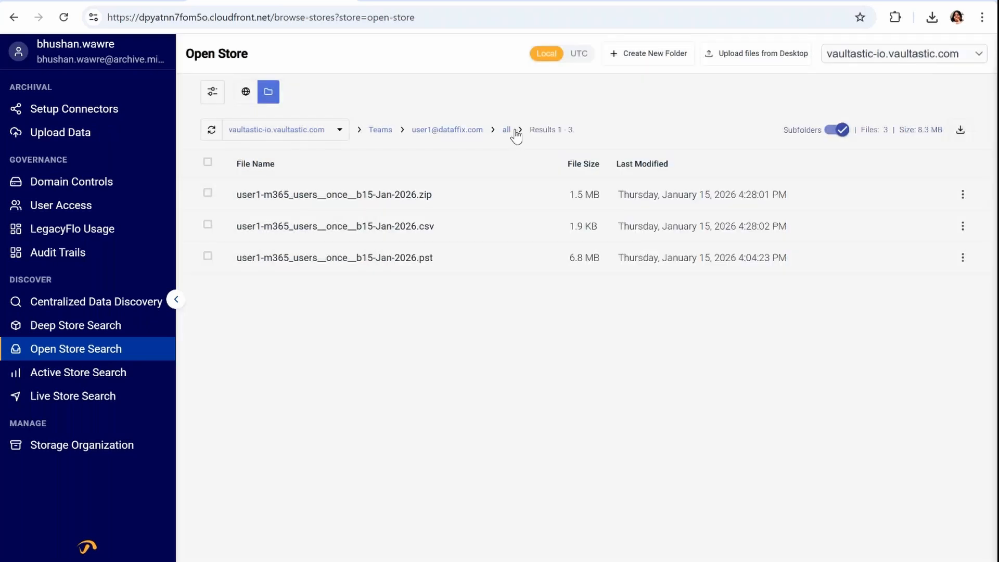
{"action": "mouse_move", "coordinate": [365, 268]}
{"action": "left_click", "coordinate": [886, 258]}
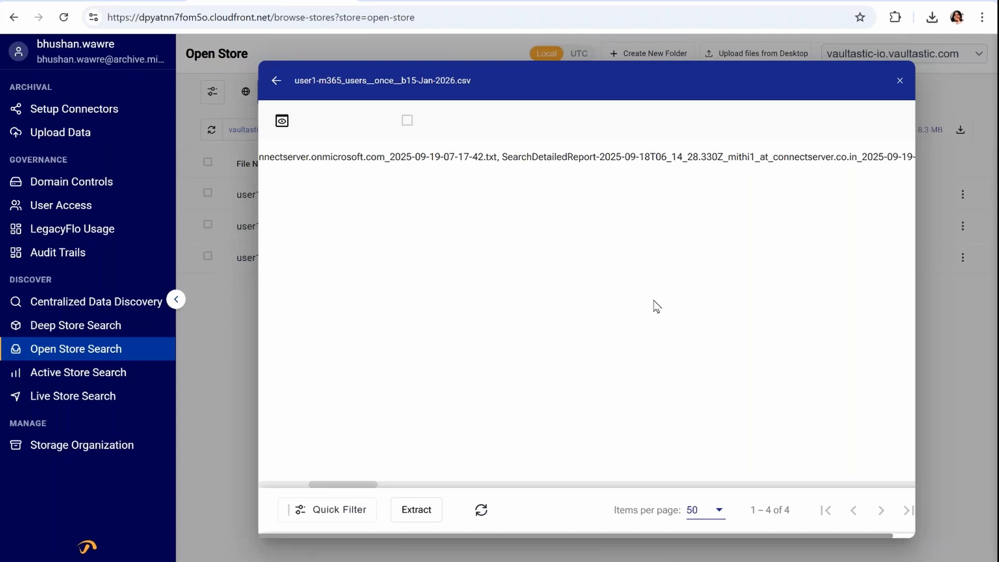
{"action": "scroll", "coordinate": [654, 301], "scroll_direction": "right", "scroll_amount": 20}
{"action": "scroll", "coordinate": [654, 301], "scroll_direction": "left", "scroll_amount": 20}
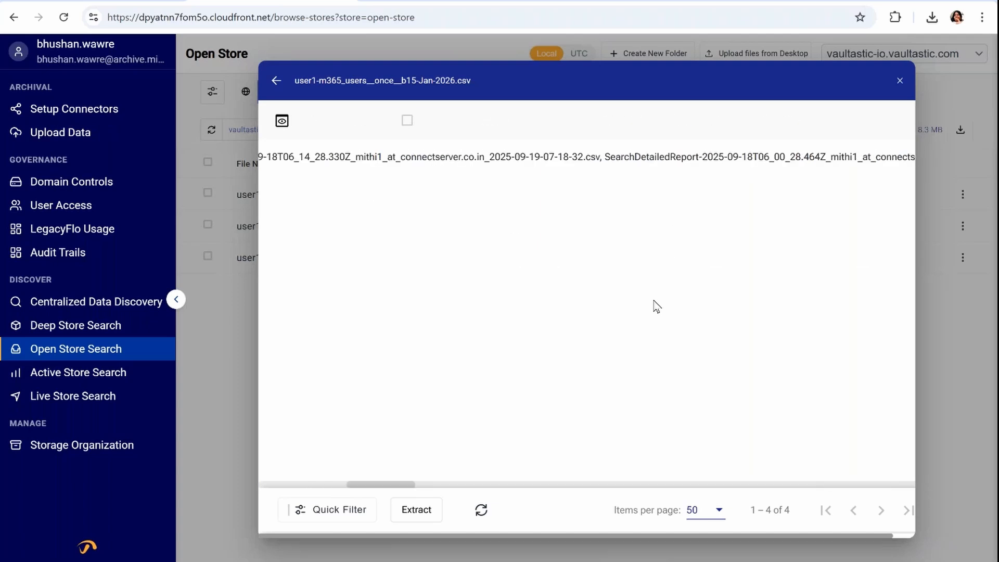
{"action": "scroll", "coordinate": [656, 307], "scroll_direction": "left", "scroll_amount": 20}
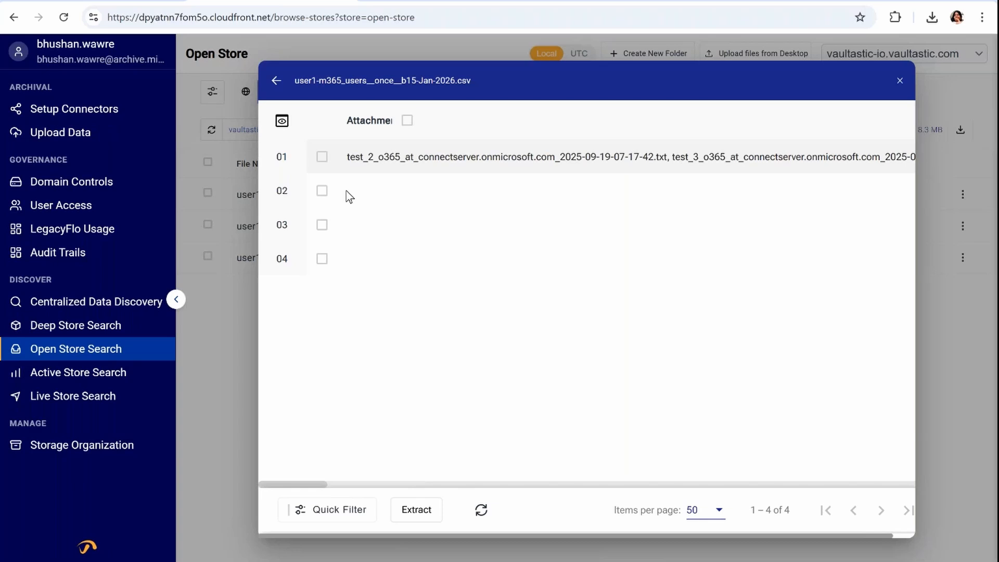
{"action": "left_click", "coordinate": [899, 81]}
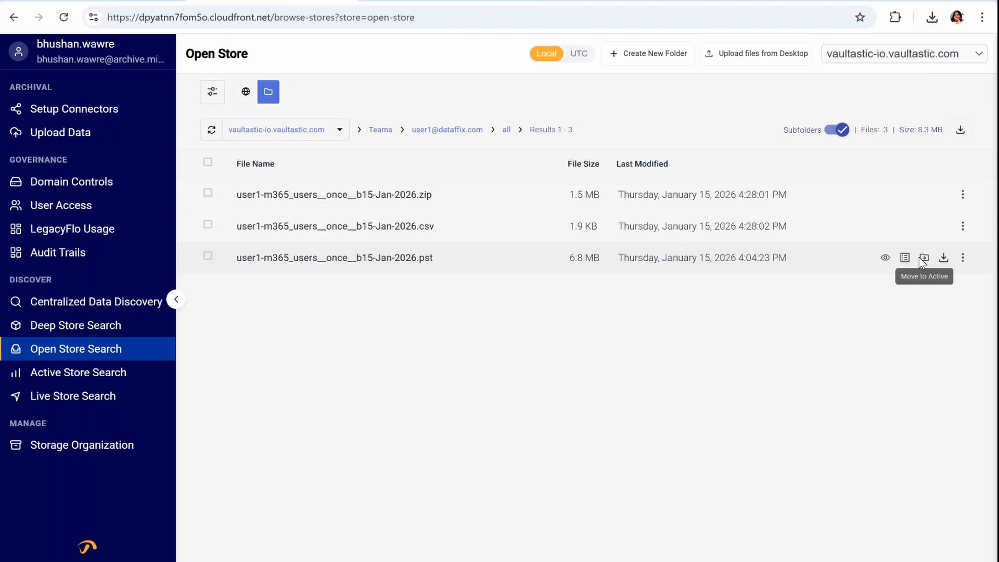
Open the Move To Active form for user1-m365_users__once__b15-Jan-2026.pst
{"action": "left_click", "coordinate": [922, 259]}
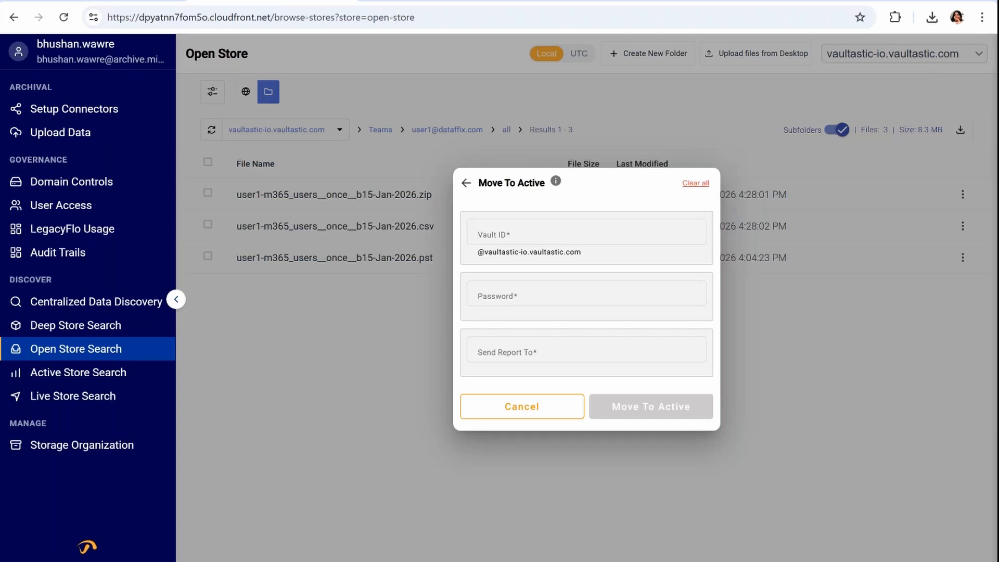
Switch to the Vaultastic login page in the other browser and sign in to the end user's vault
{"action": "mouse_move", "coordinate": [621, 561]}
{"action": "left_click", "coordinate": [621, 499]}
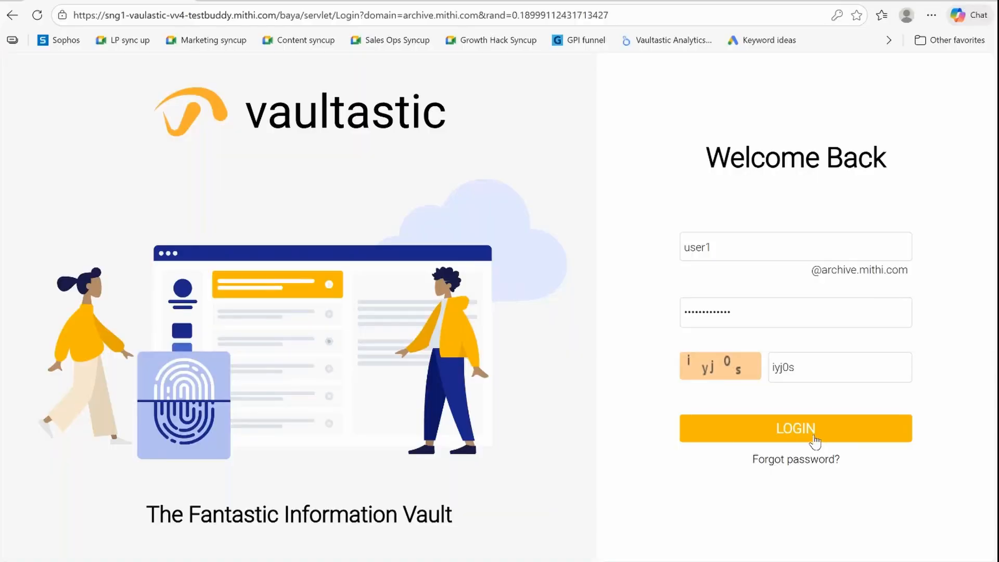
{"action": "left_click", "coordinate": [813, 437]}
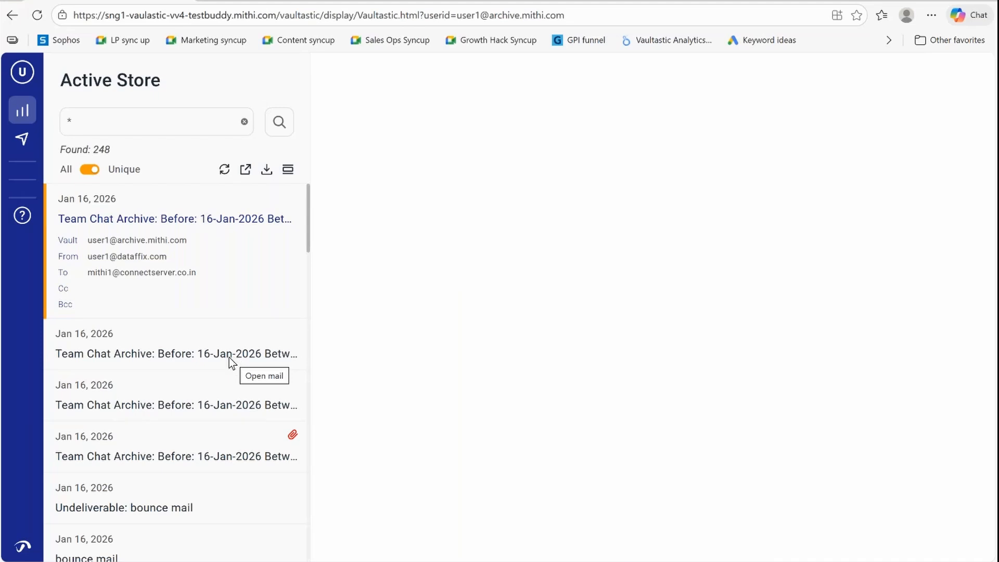
Open the archived Teams chat with General in the Active Store and read through its messages and attachments
{"action": "left_click", "coordinate": [136, 252]}
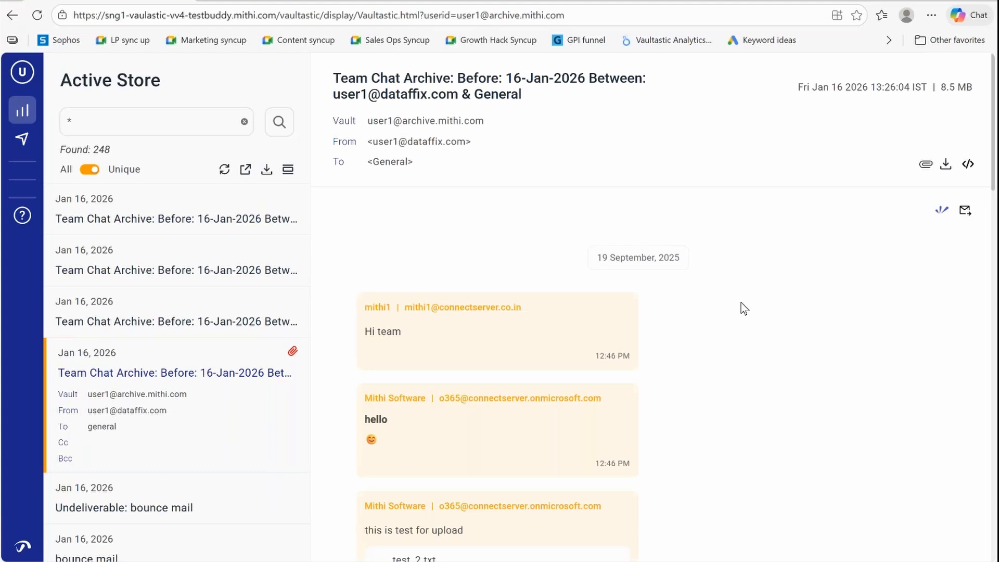
{"action": "scroll", "coordinate": [741, 303], "scroll_direction": "down", "scroll_amount": 2}
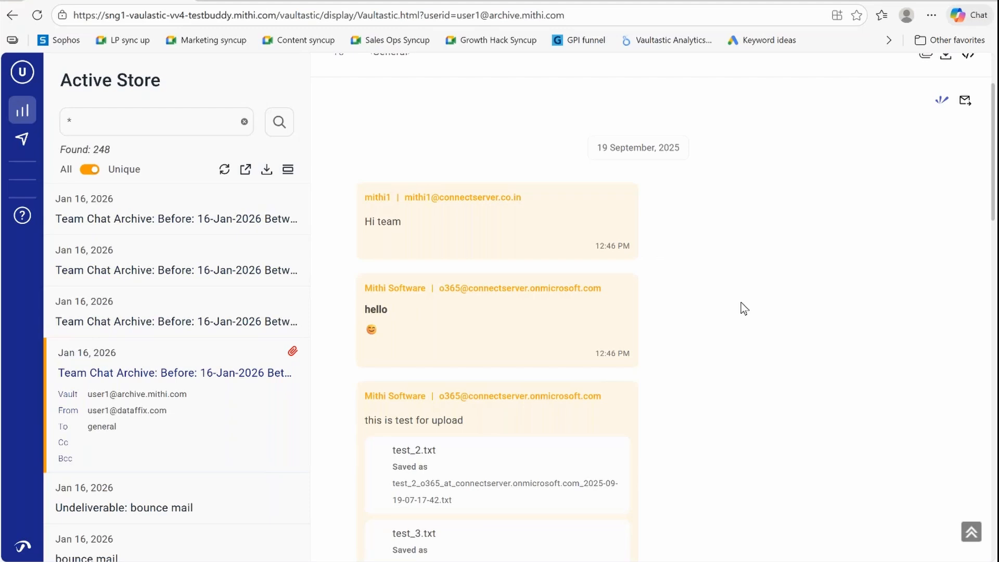
{"action": "scroll", "coordinate": [741, 303], "scroll_direction": "down", "scroll_amount": 5}
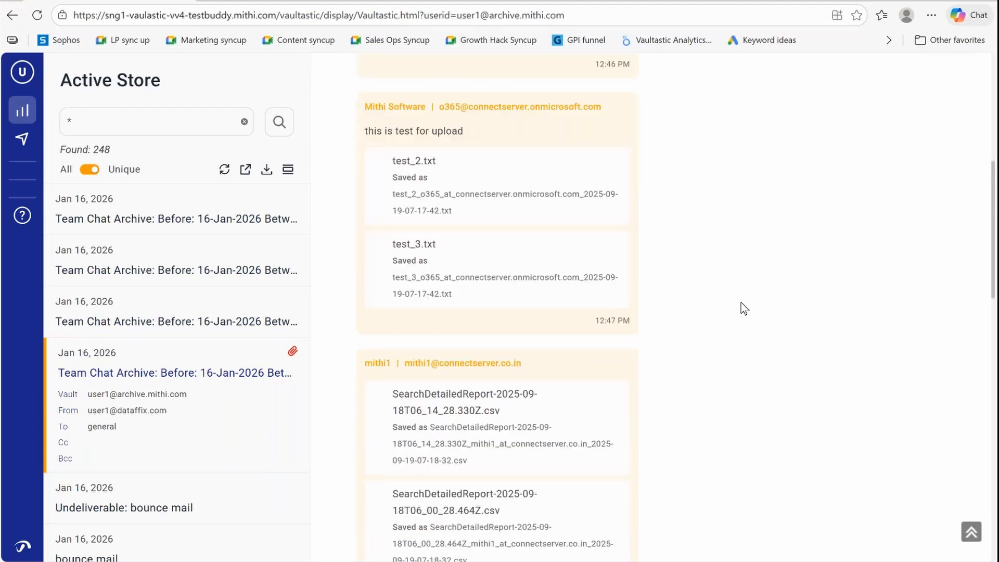
Finish reading the archived chat, switch back to Centralized Data Discovery and define a new case numbered DISC-demo with the description "demo"
{"action": "scroll", "coordinate": [741, 302], "scroll_direction": "down", "scroll_amount": 10}
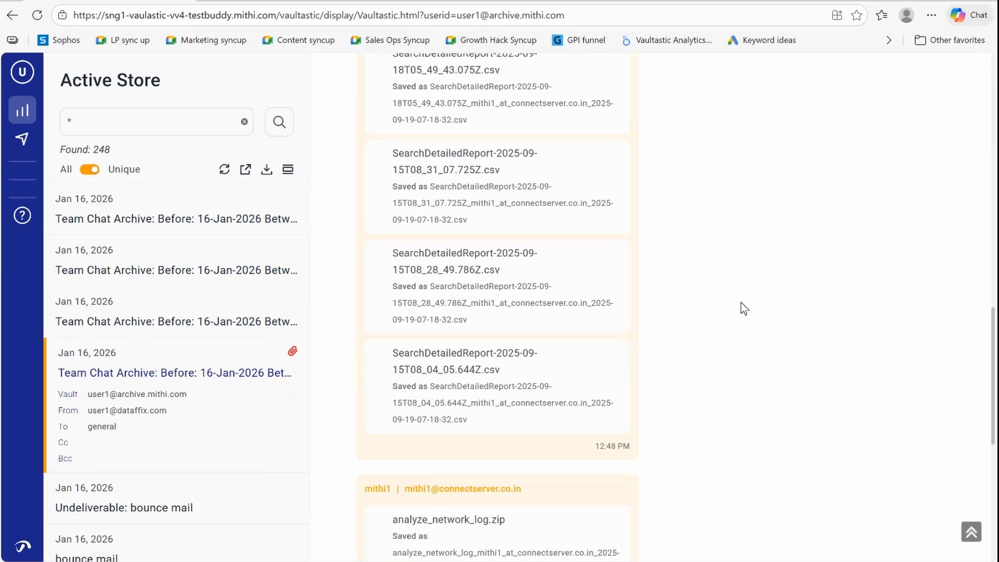
{"action": "key", "text": "alt+Tab"}
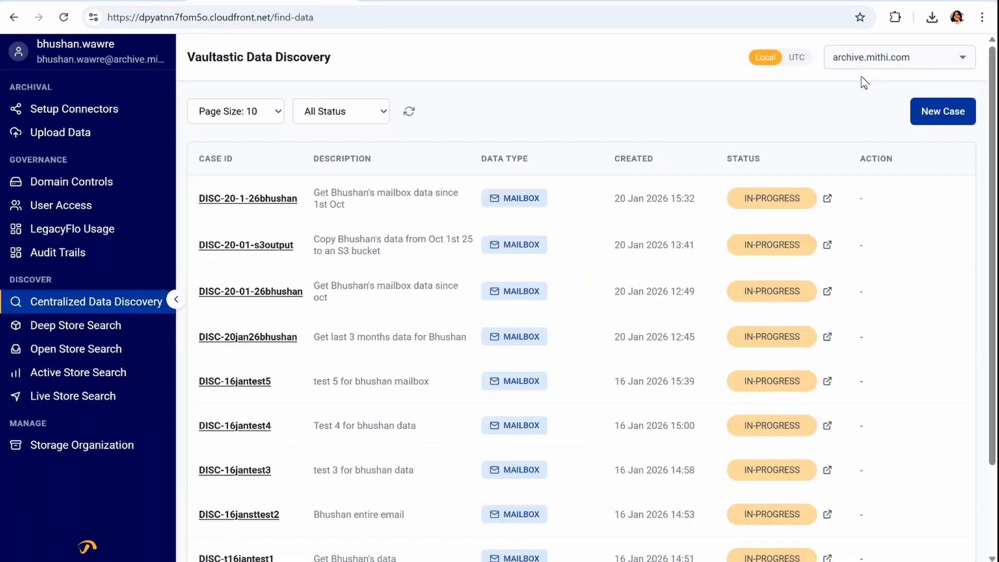
{"action": "left_click", "coordinate": [943, 111]}
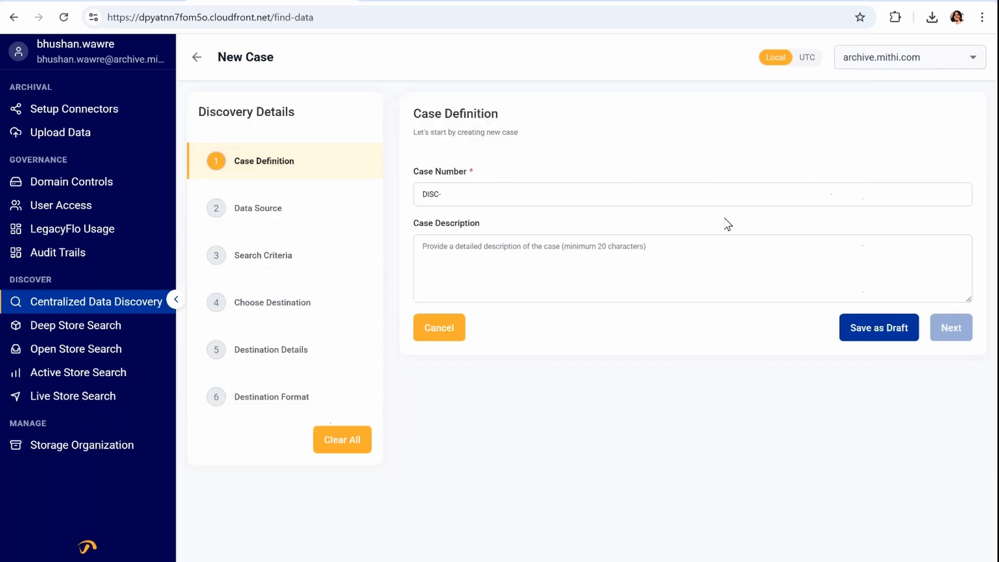
{"action": "left_click", "coordinate": [721, 197]}
{"action": "type", "text": "-demo"}
{"action": "left_click", "coordinate": [713, 238]}
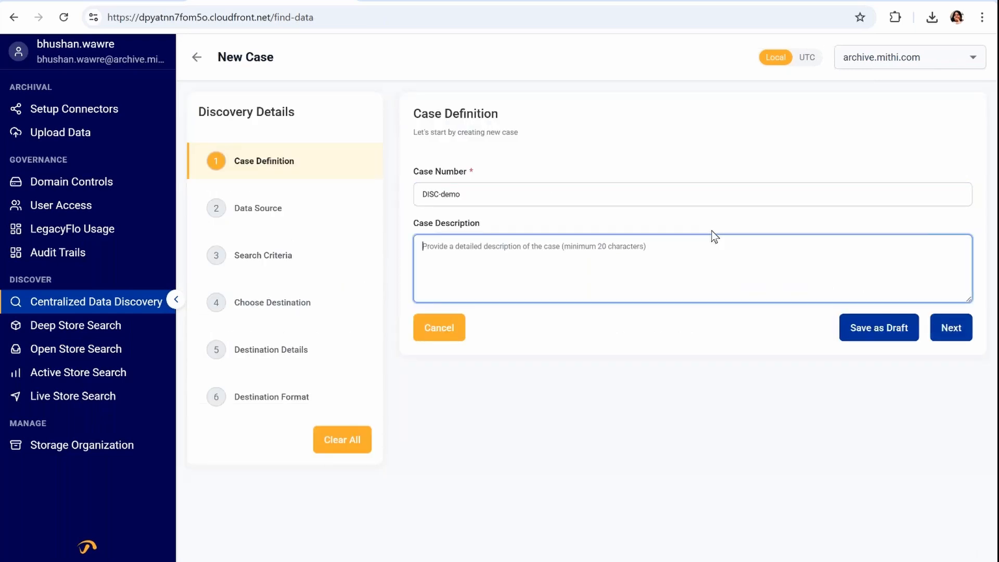
{"action": "type", "text": "demo"}
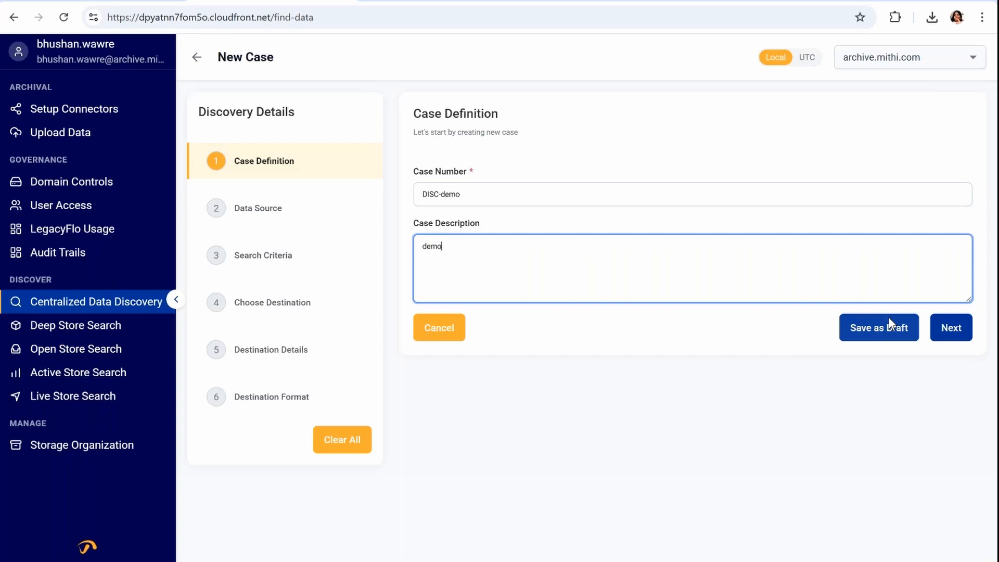
{"action": "left_click", "coordinate": [951, 332]}
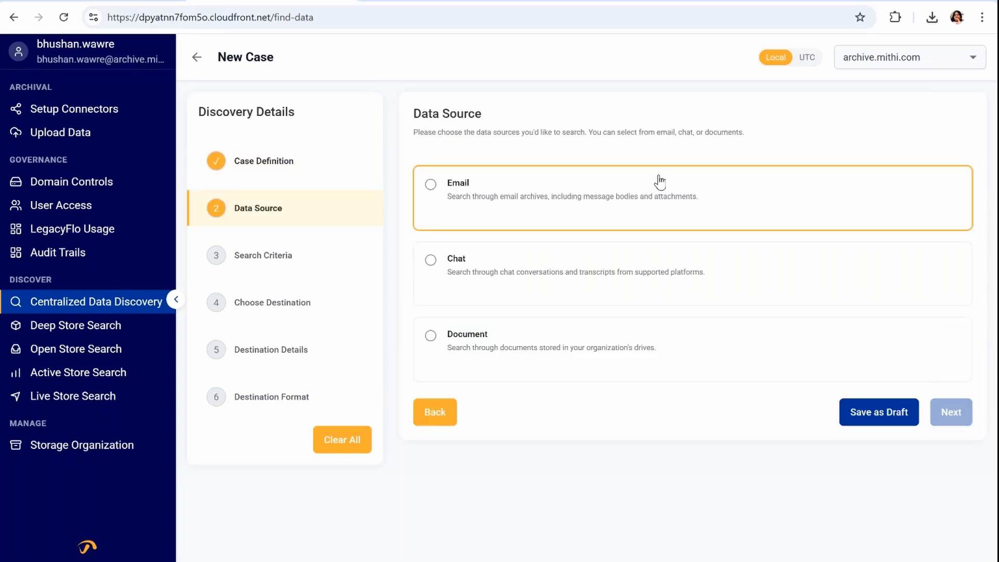
Set the case's data source to Email, compare Entire Mailbox with Filtered Mail, and continue with Filtered Mail
{"action": "left_click", "coordinate": [649, 209]}
{"action": "left_click", "coordinate": [544, 457]}
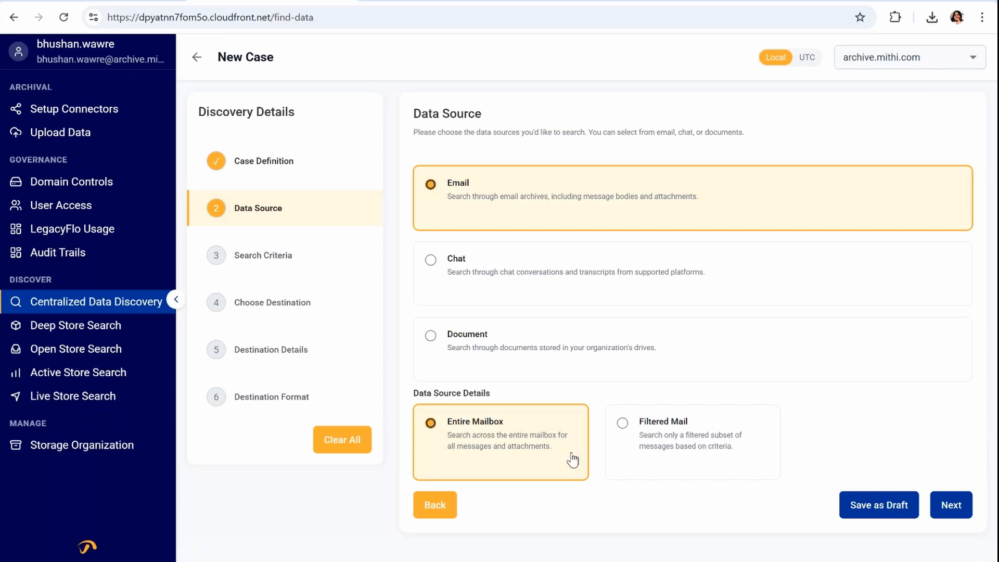
{"action": "left_click", "coordinate": [669, 457]}
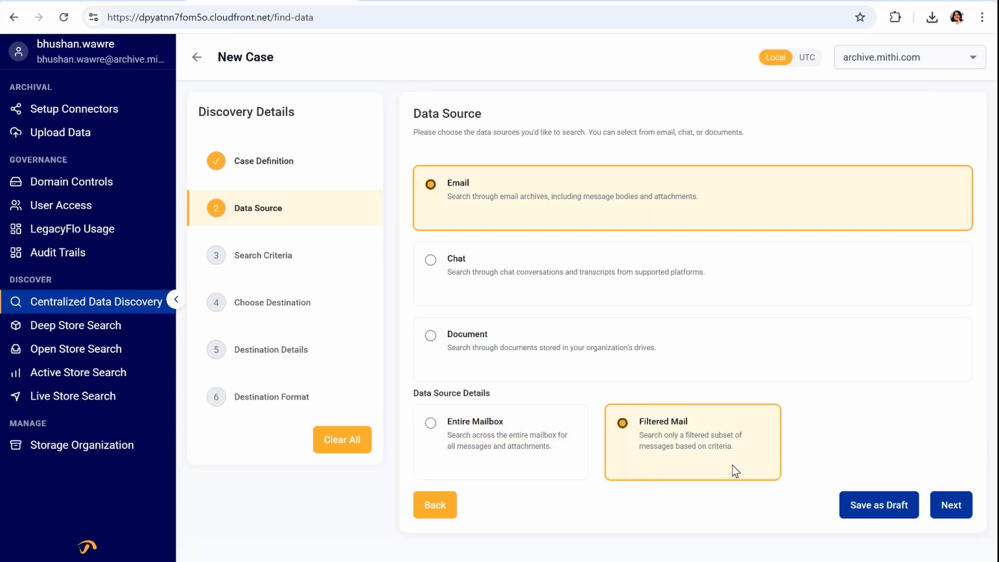
{"action": "left_click", "coordinate": [950, 509]}
Look through the filtered mail search criteria, from sender and keyword fields to the date limits, and return to the data source choice
{"action": "scroll", "coordinate": [686, 323], "scroll_direction": "down", "scroll_amount": 1}
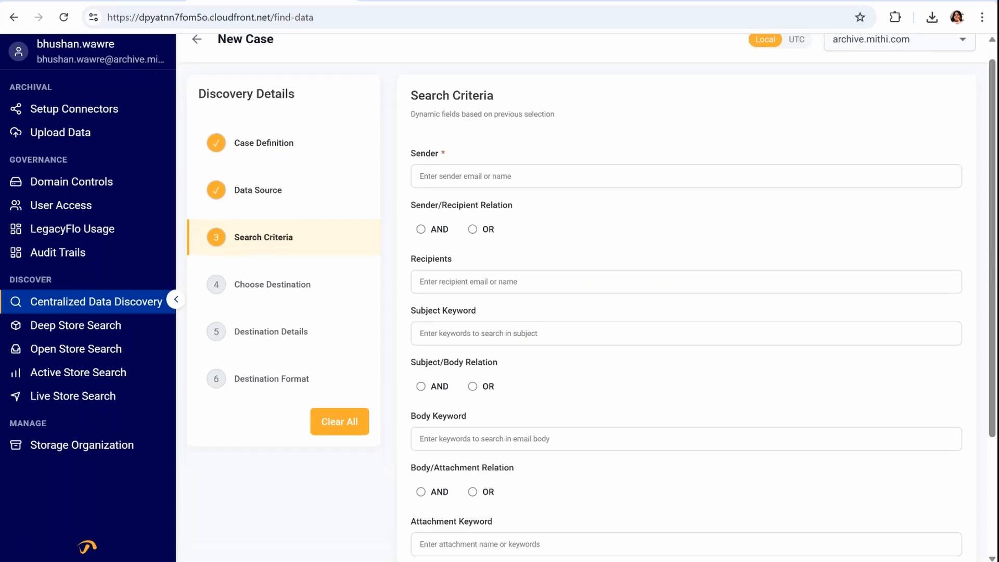
{"action": "scroll", "coordinate": [685, 322], "scroll_direction": "down", "scroll_amount": 2}
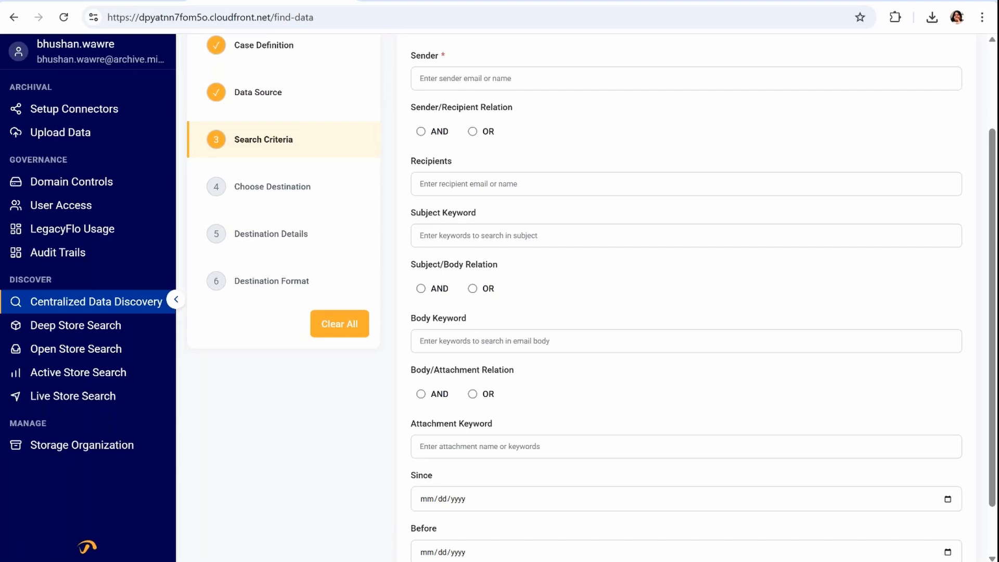
{"action": "scroll", "coordinate": [590, 297], "scroll_direction": "down", "scroll_amount": 1}
{"action": "scroll", "coordinate": [497, 465], "scroll_direction": "down", "scroll_amount": 1}
{"action": "scroll", "coordinate": [496, 464], "scroll_direction": "up", "scroll_amount": 3}
{"action": "scroll", "coordinate": [497, 464], "scroll_direction": "down", "scroll_amount": 3}
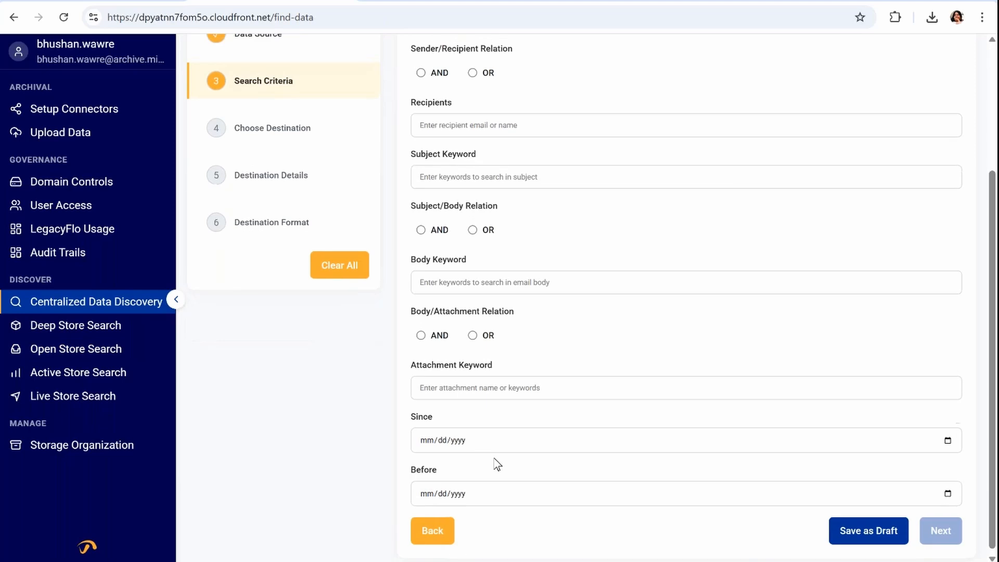
{"action": "scroll", "coordinate": [497, 464], "scroll_direction": "up", "scroll_amount": 3}
{"action": "scroll", "coordinate": [497, 464], "scroll_direction": "down", "scroll_amount": 3}
{"action": "left_click", "coordinate": [435, 541]}
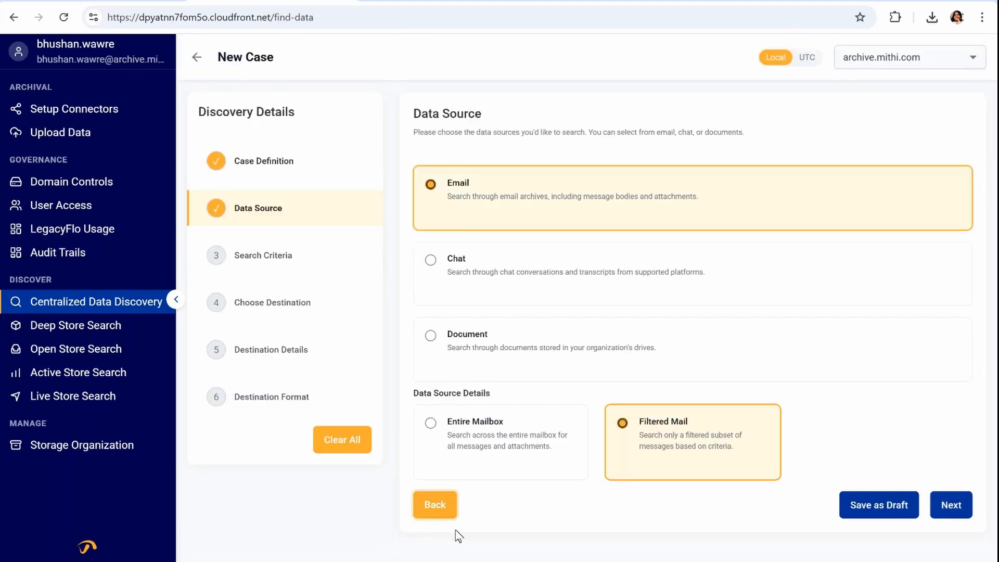
Continue with Entire Mailbox as the data source and enter the mailbox owner's email ID as the search criterion
{"action": "left_click", "coordinate": [952, 503]}
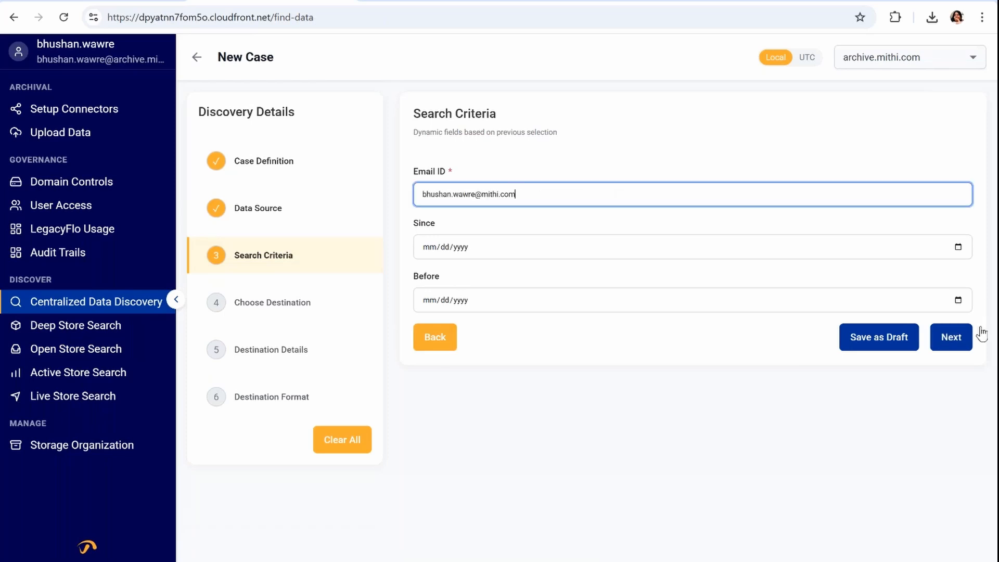
{"action": "left_click", "coordinate": [952, 338]}
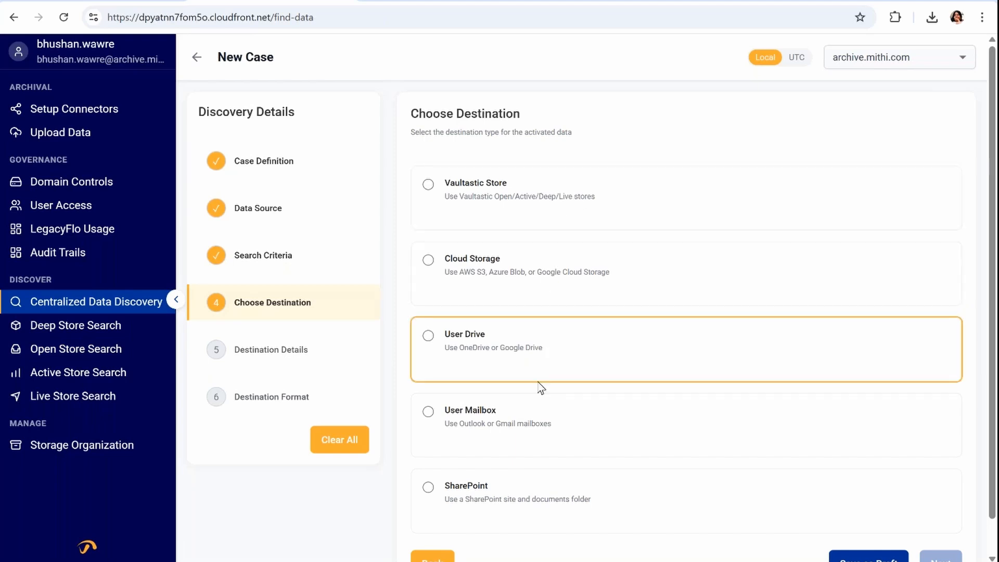
Try User Mailbox as the case destination, view its mailbox options and go back to the destination choice
{"action": "left_click", "coordinate": [527, 434]}
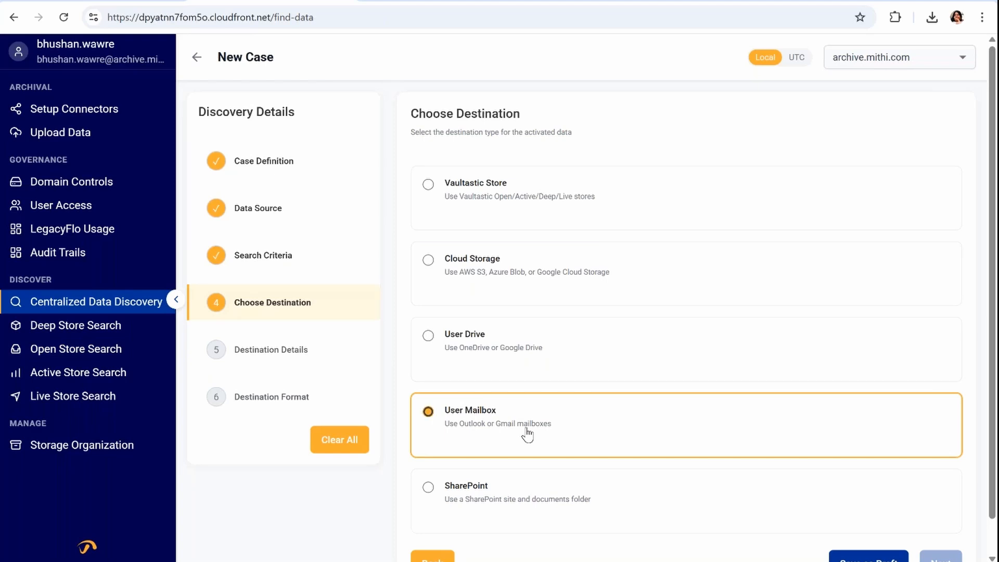
{"action": "scroll", "coordinate": [676, 468], "scroll_direction": "down", "scroll_amount": 1}
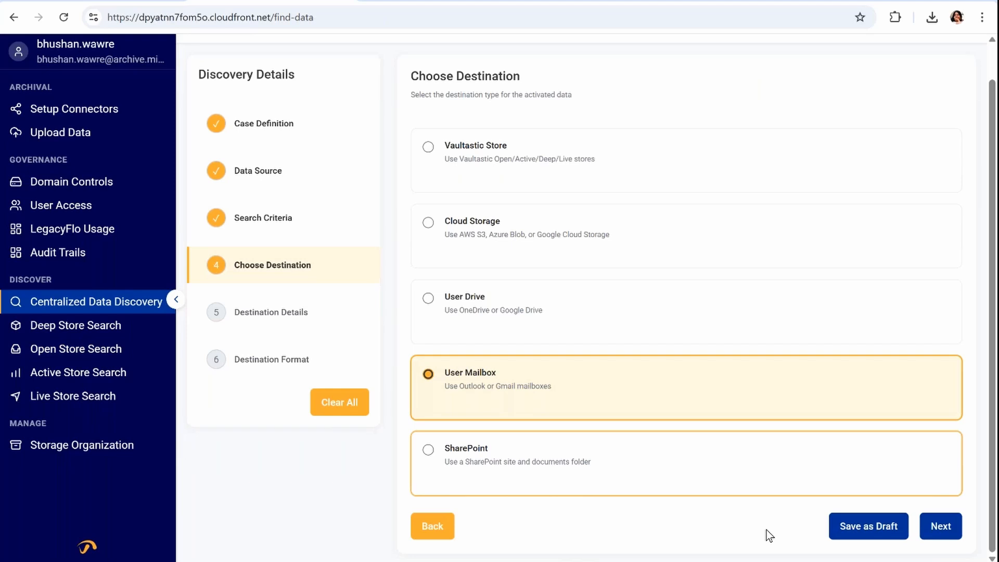
{"action": "left_click", "coordinate": [940, 526]}
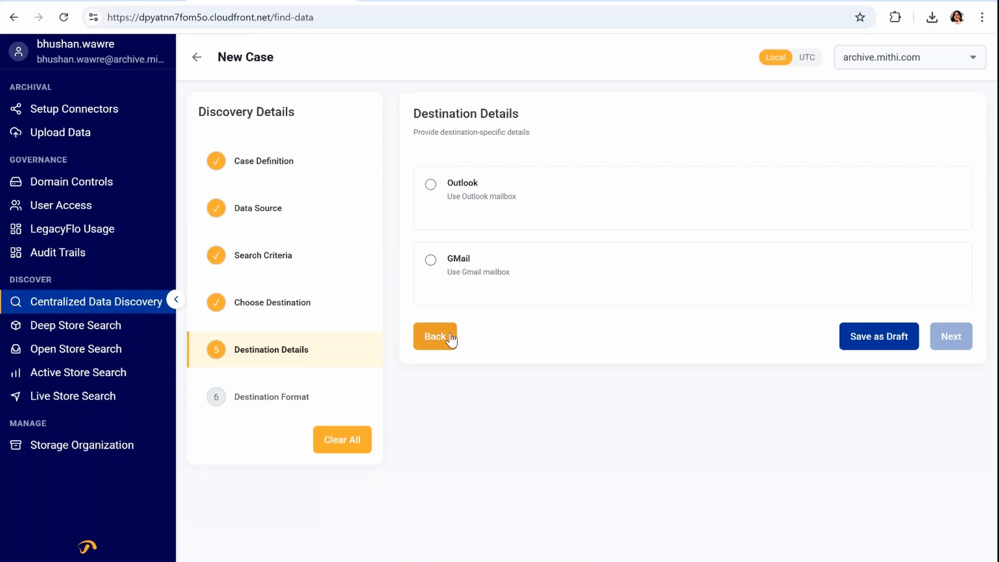
{"action": "left_click", "coordinate": [435, 337]}
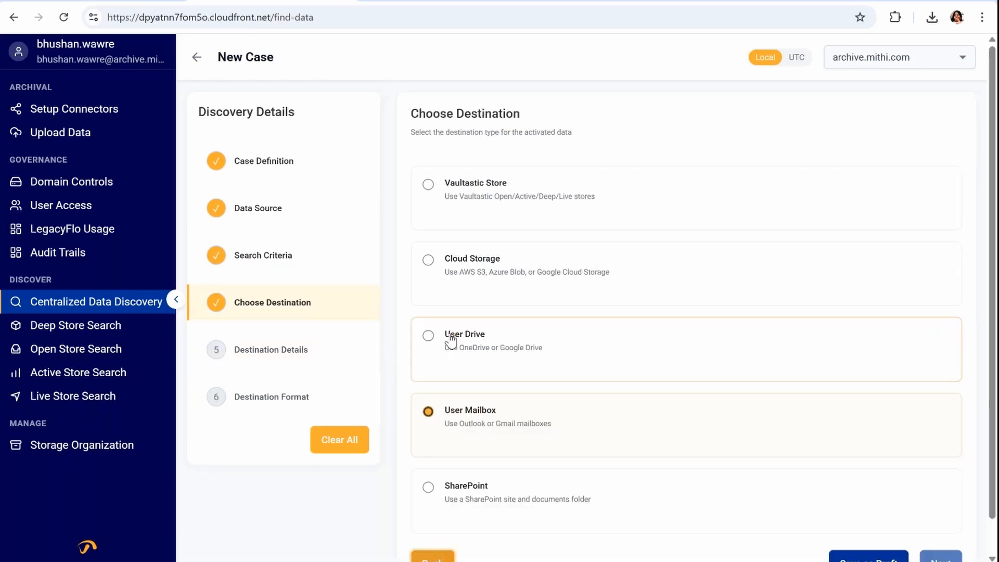
Choose the Vaultastic Store as destination, select the Open store and enter the mailbox owner's first name followed by "Demo" as folder name
{"action": "left_click", "coordinate": [467, 276]}
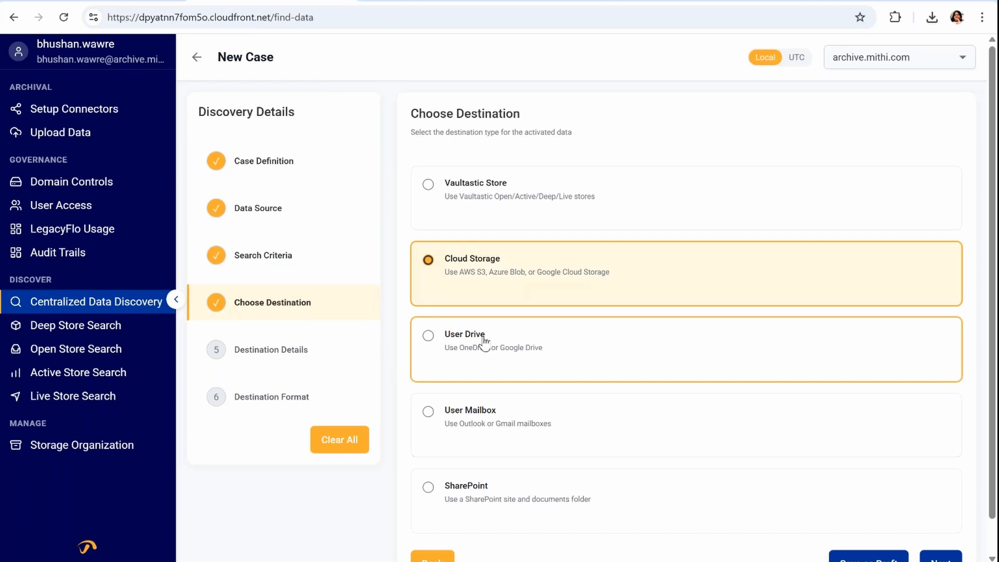
{"action": "left_click", "coordinate": [939, 558]}
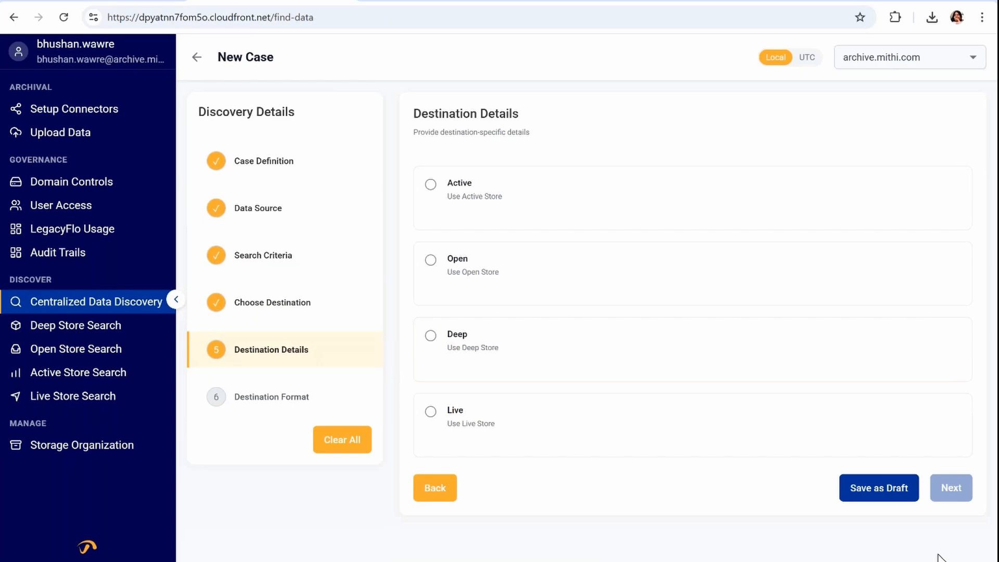
{"action": "left_click", "coordinate": [457, 260]}
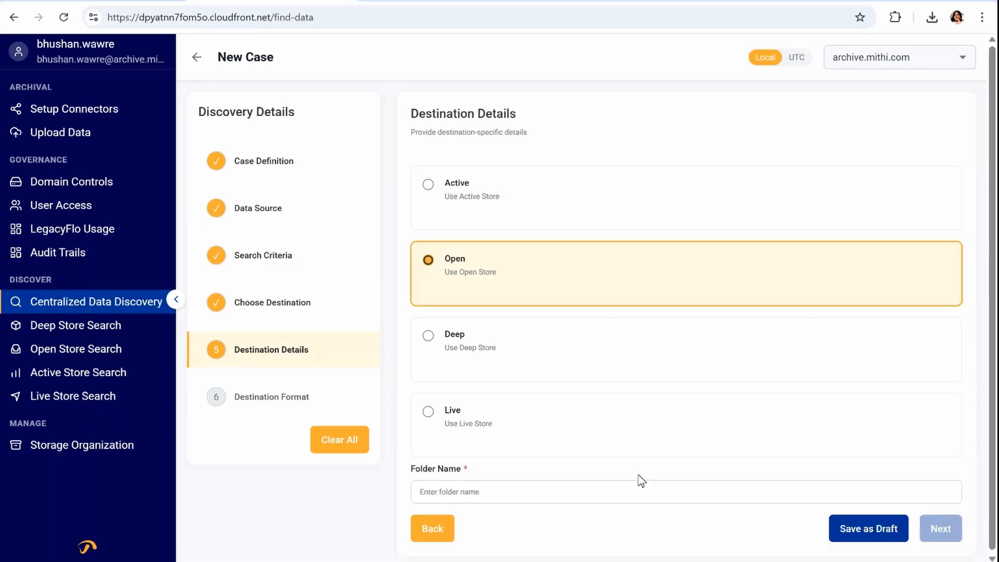
{"action": "left_click", "coordinate": [638, 489]}
{"action": "type", "text": "Bhus"}
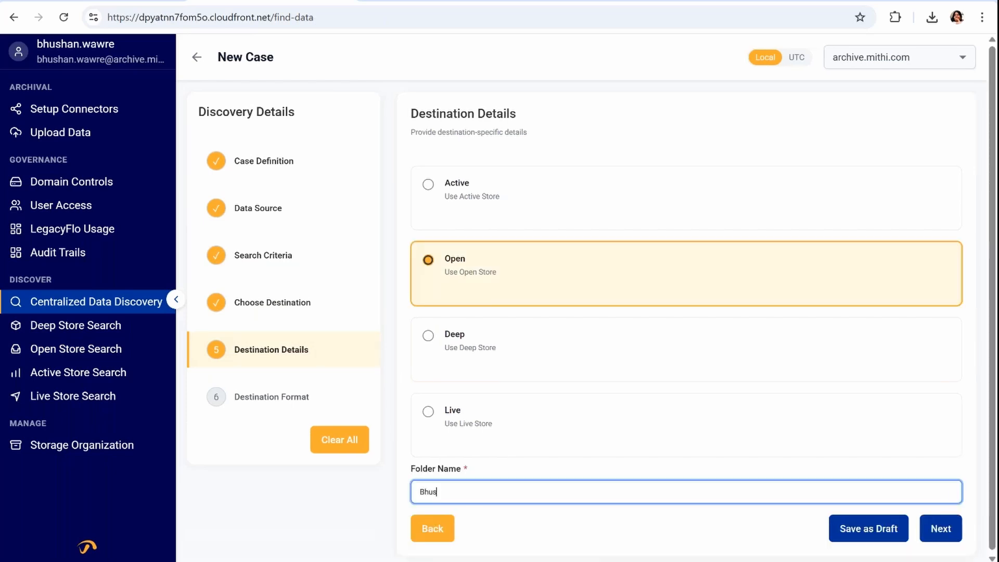
{"action": "type", "text": "hanDemo"}
{"action": "left_click", "coordinate": [952, 538]}
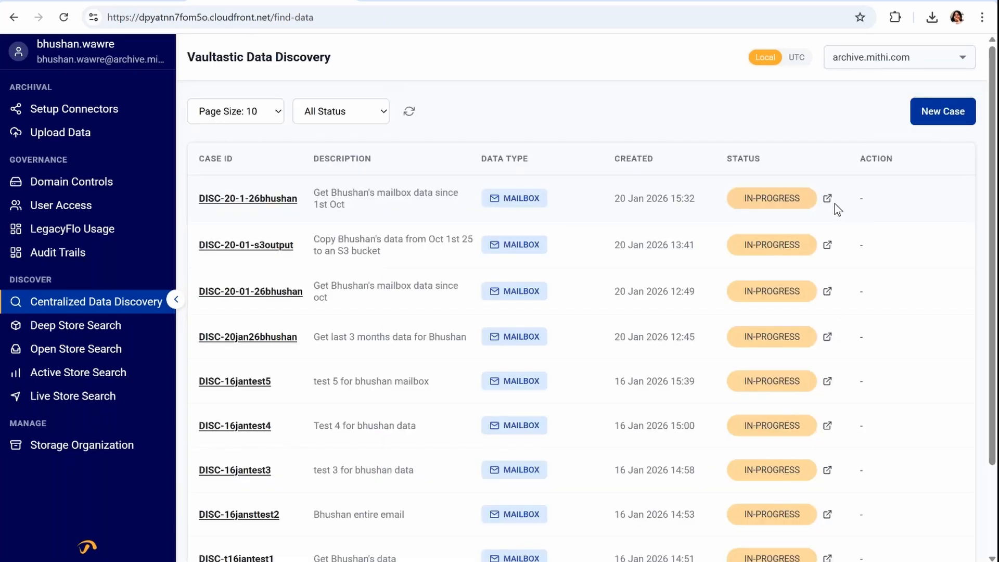
Open the progress view of the case created 20 Jan 2026 15:32, look through its processes and return to the case list
{"action": "left_click", "coordinate": [834, 204]}
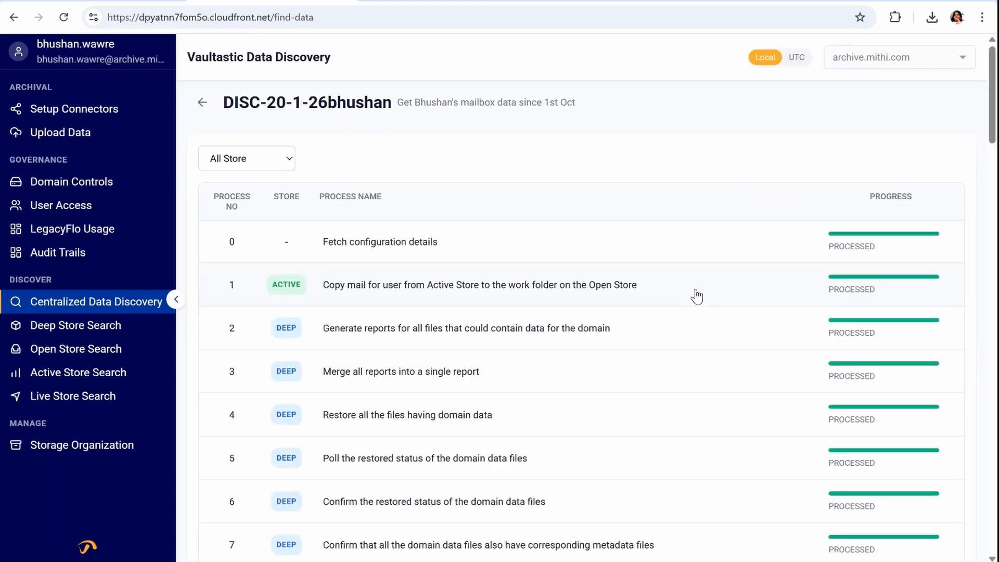
{"action": "scroll", "coordinate": [457, 293], "scroll_direction": "down", "scroll_amount": 20}
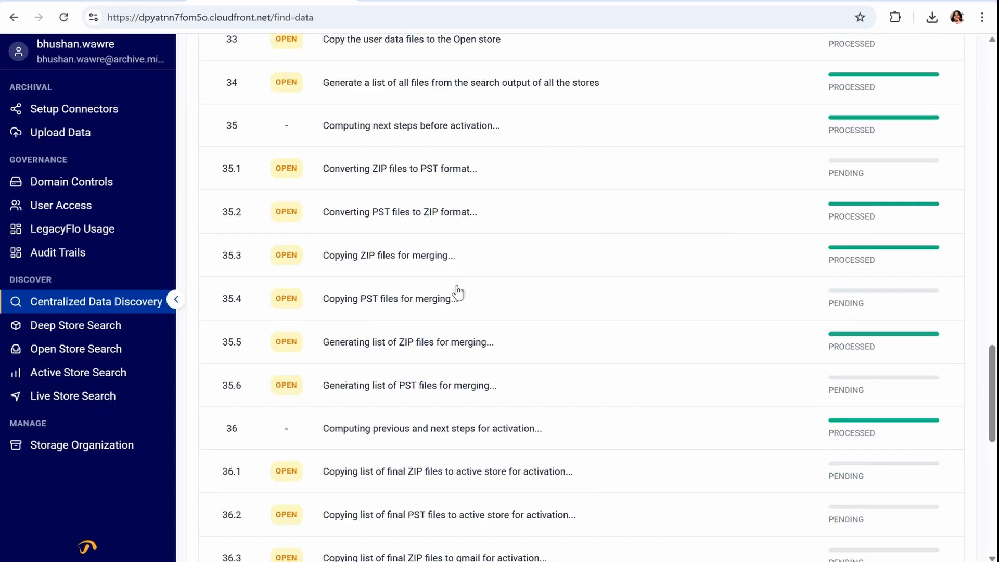
{"action": "scroll", "coordinate": [458, 292], "scroll_direction": "down", "scroll_amount": 2}
{"action": "scroll", "coordinate": [458, 293], "scroll_direction": "up", "scroll_amount": 20}
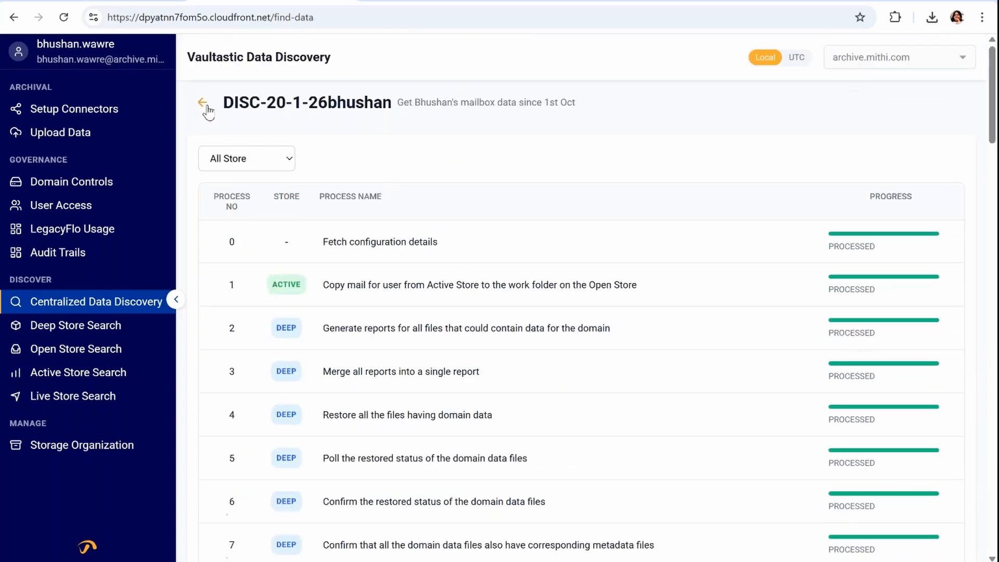
{"action": "left_click", "coordinate": [204, 106]}
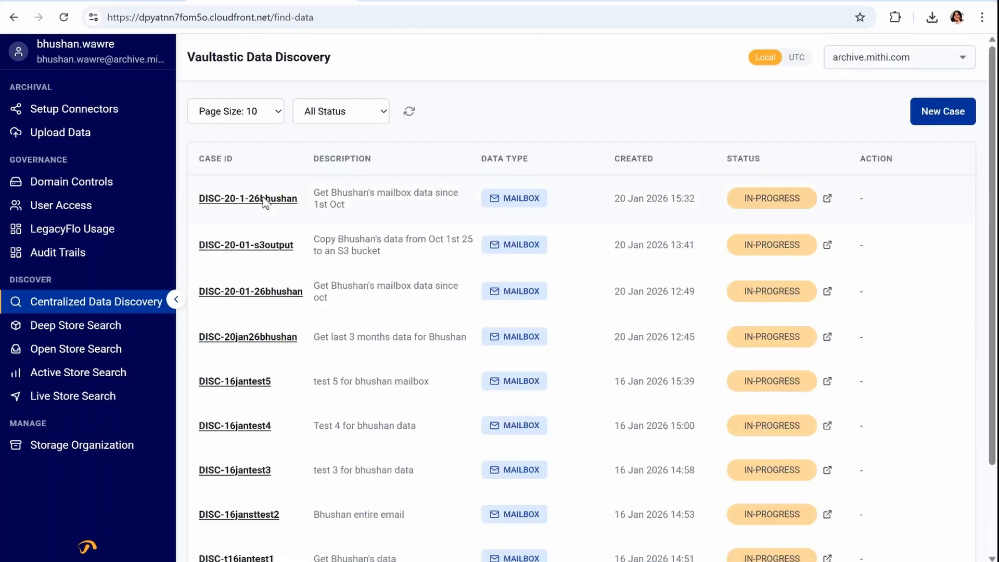
Open the definition of the case created 20 Jan 2026 15:32 and check its destination bucket and folder name
{"action": "left_click", "coordinate": [249, 198]}
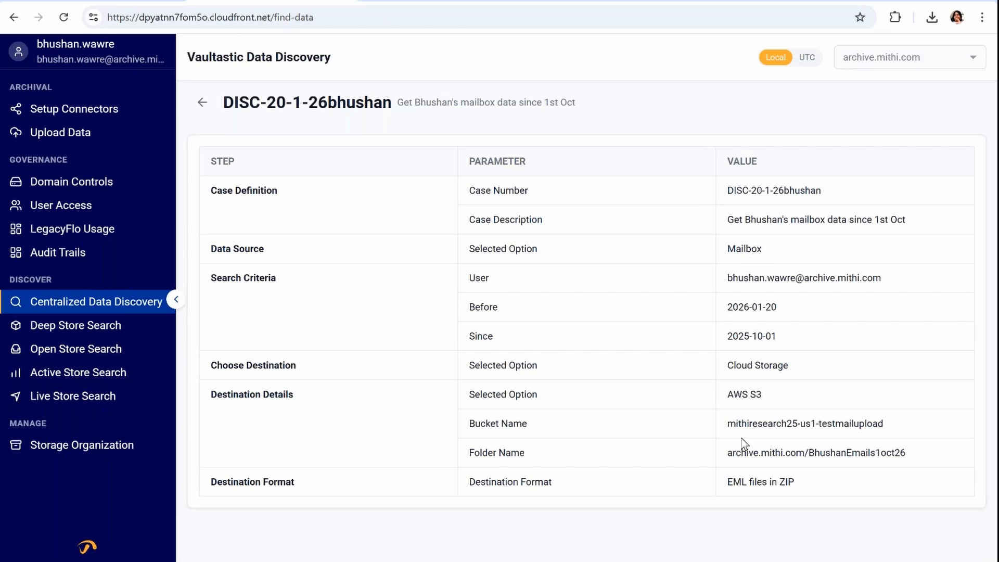
{"action": "left_click_drag", "start_coordinate": [808, 453], "coordinate": [916, 458]}
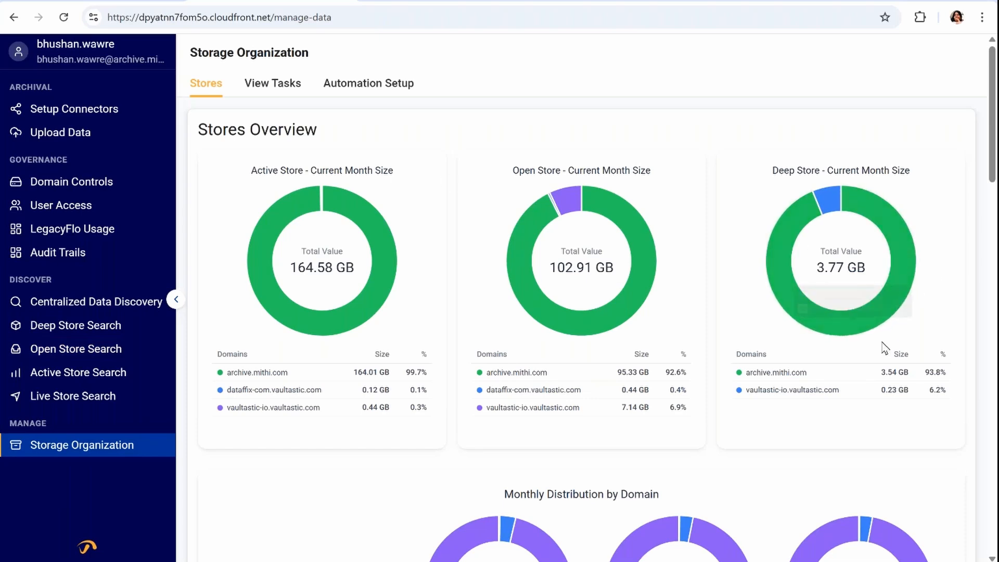
Examine the Storage Organization stores overview, the monthly distribution by domain and the daily January 2026 charts for the Active, Open and Deep stores
{"action": "scroll", "coordinate": [853, 352], "scroll_direction": "down", "scroll_amount": 2}
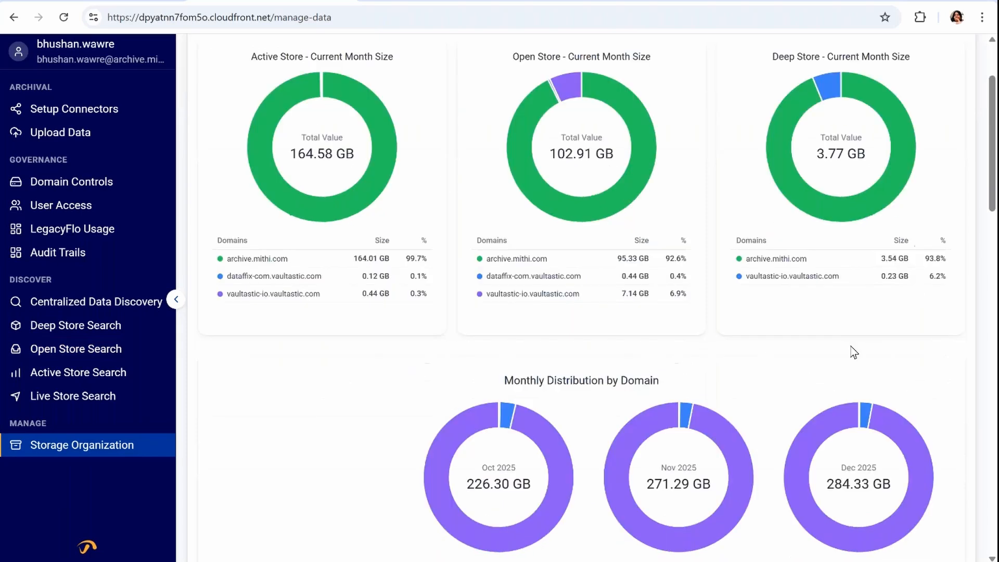
{"action": "scroll", "coordinate": [853, 351], "scroll_direction": "down", "scroll_amount": 10}
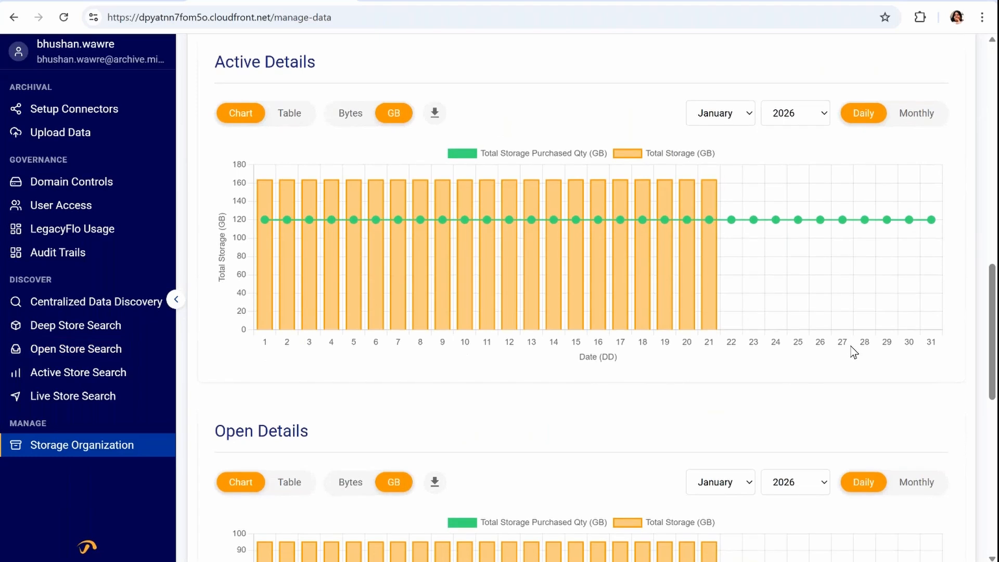
{"action": "scroll", "coordinate": [853, 352], "scroll_direction": "down", "scroll_amount": 6}
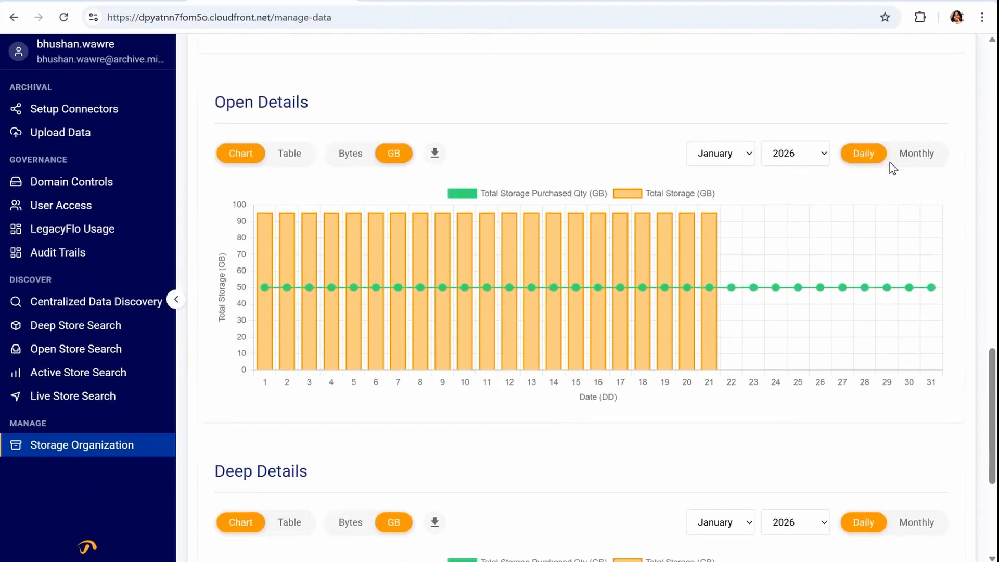
{"action": "mouse_move", "coordinate": [805, 229]}
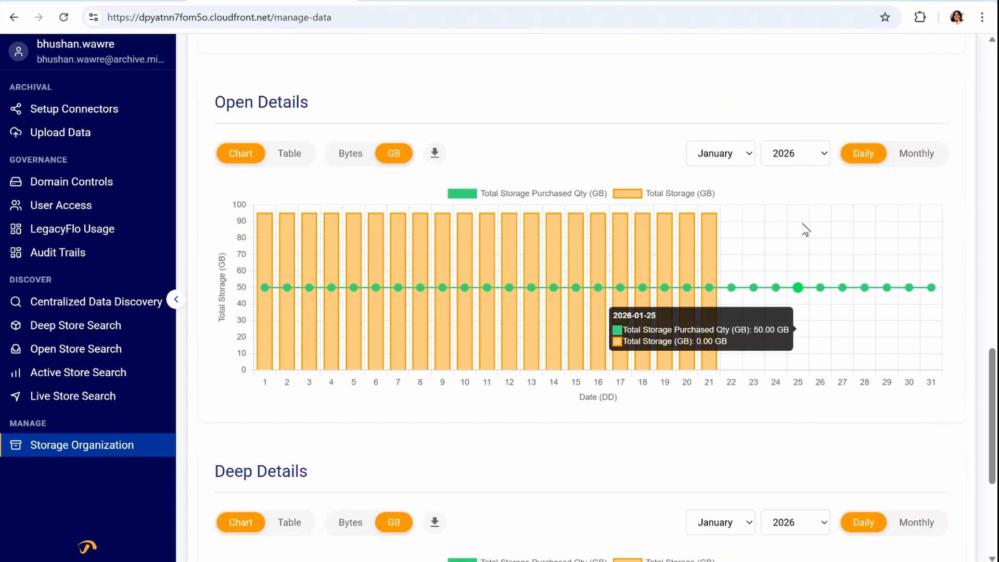
{"action": "scroll", "coordinate": [805, 229], "scroll_direction": "down", "scroll_amount": 2}
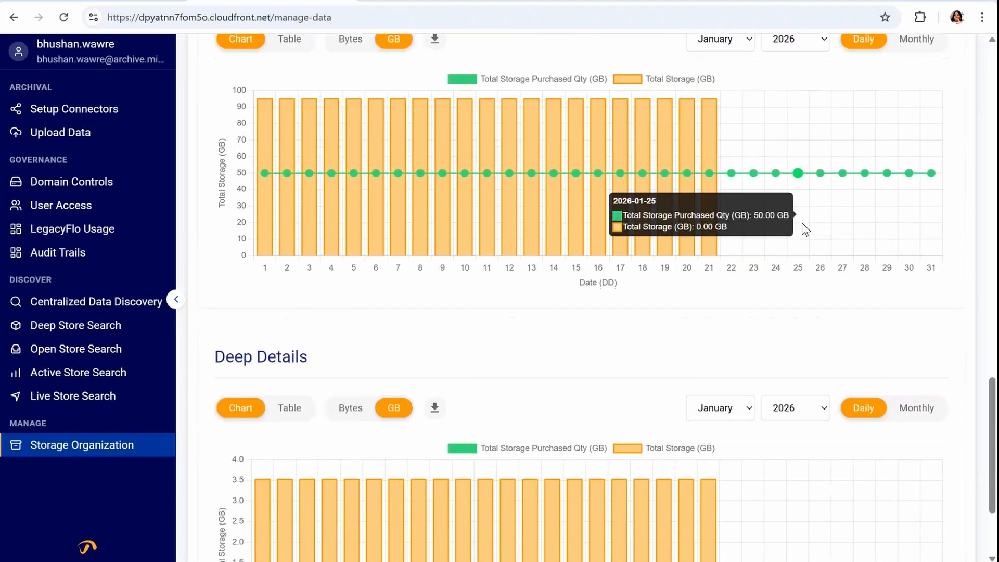
{"action": "scroll", "coordinate": [801, 306], "scroll_direction": "up", "scroll_amount": 15}
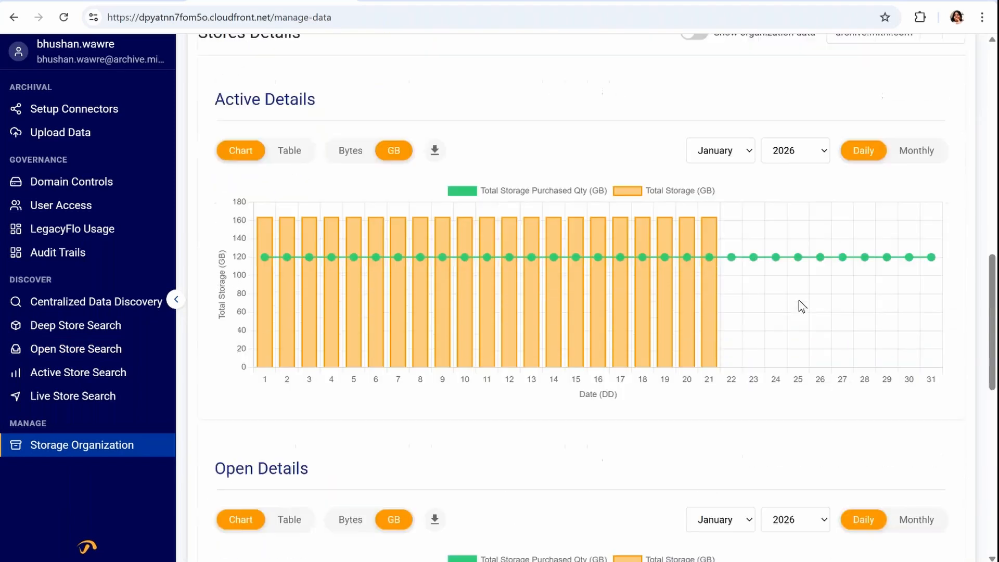
Start a new Storage Organization task for archive.mithi.com and enter demo as its task ID
{"action": "scroll", "coordinate": [799, 304], "scroll_direction": "up", "scroll_amount": 6}
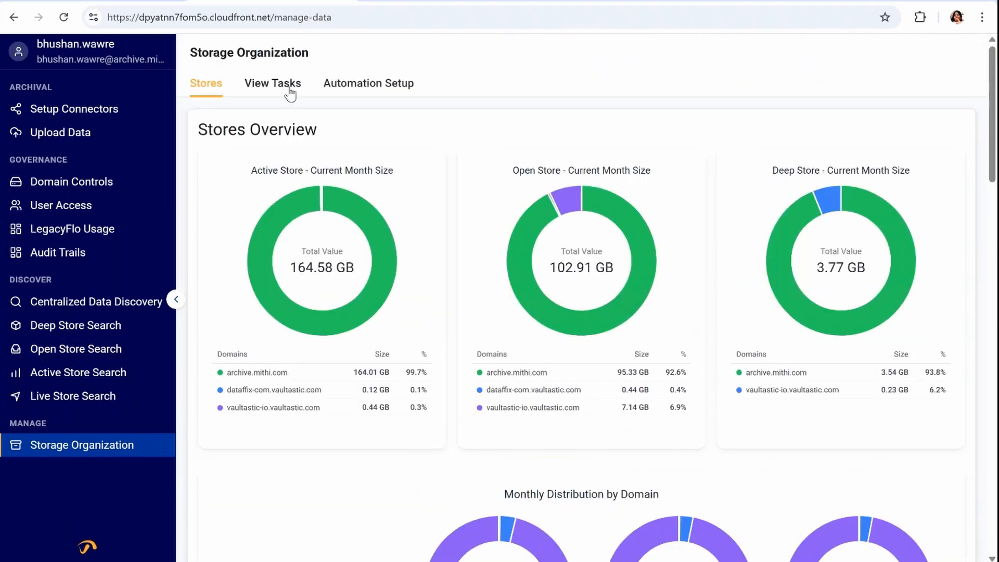
{"action": "left_click", "coordinate": [289, 92]}
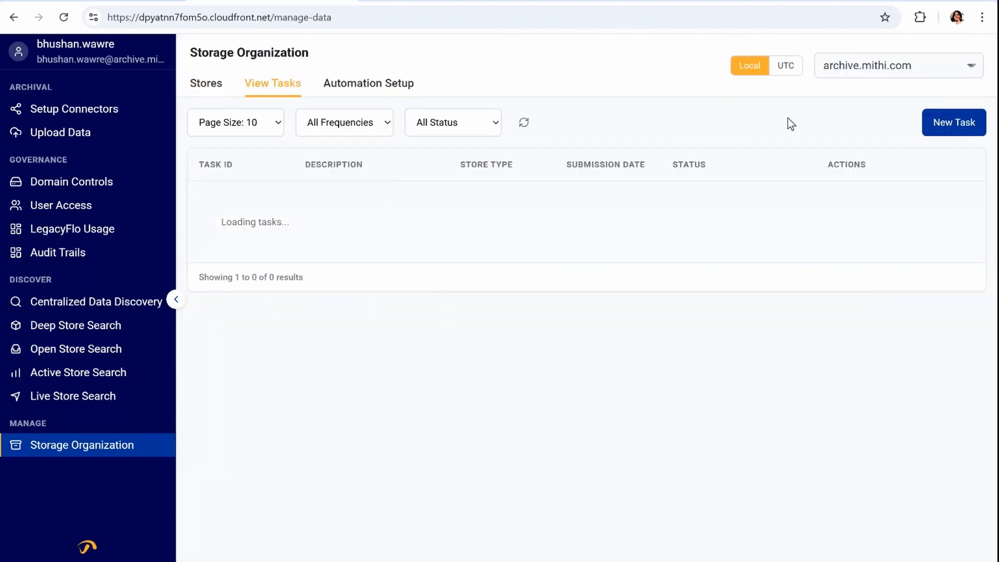
{"action": "left_click", "coordinate": [928, 128]}
{"action": "left_click", "coordinate": [575, 195]}
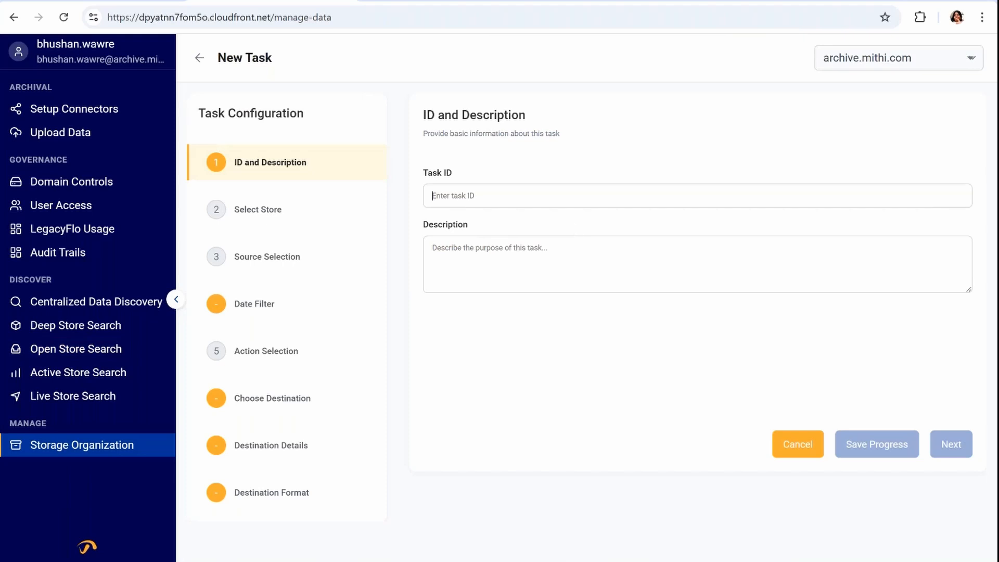
{"action": "type", "text": "demo"}
{"action": "key", "text": "Tab"}
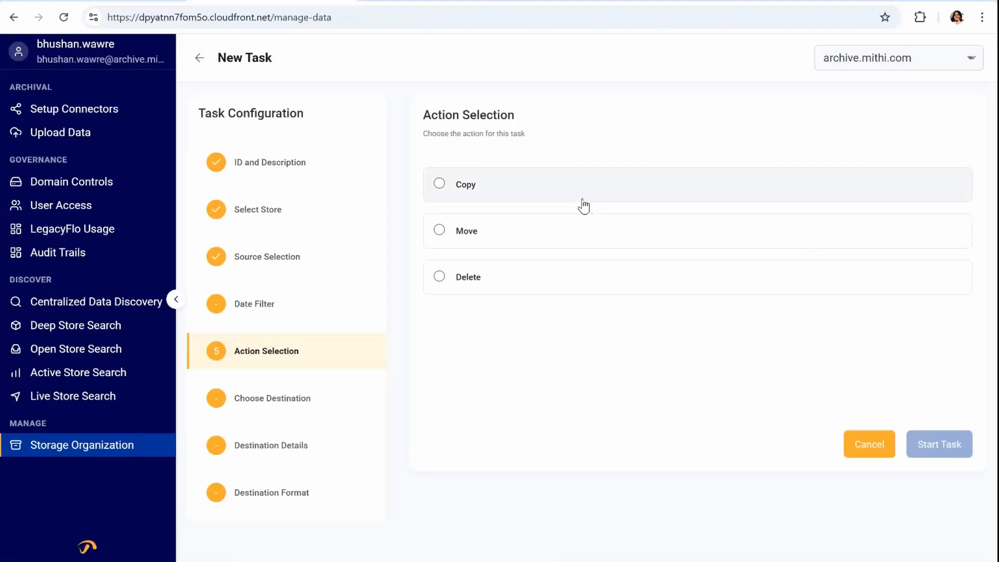
Choose Copy as the task action, check the available destinations, and change the action to Move before continuing
{"action": "left_click", "coordinate": [582, 199]}
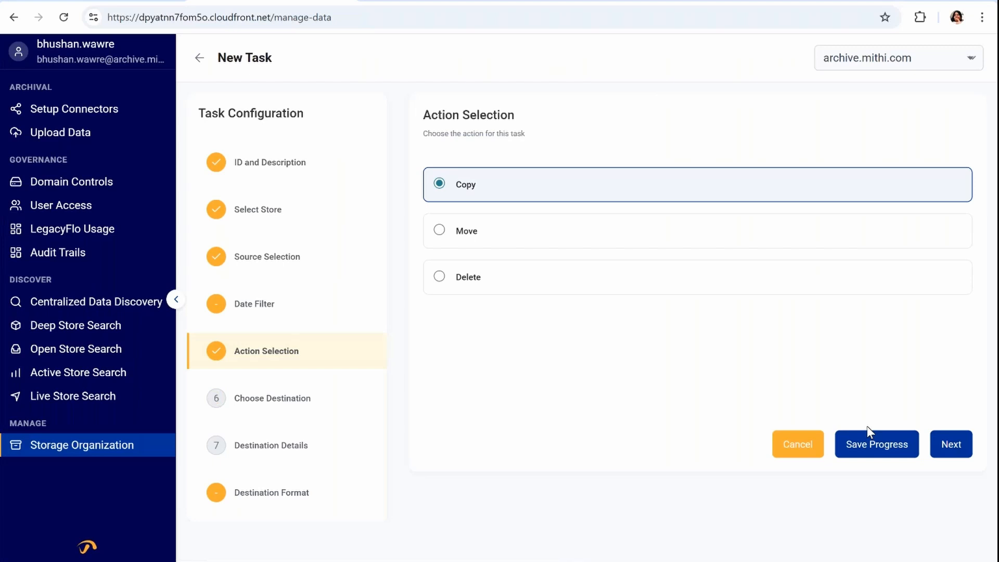
{"action": "left_click", "coordinate": [866, 432]}
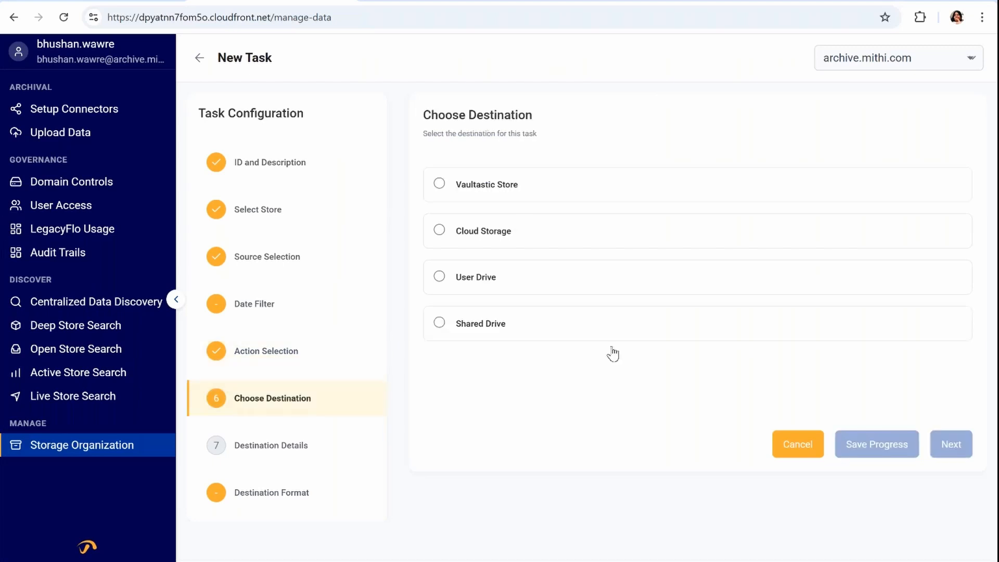
{"action": "left_click", "coordinate": [307, 353]}
{"action": "left_click", "coordinate": [496, 240]}
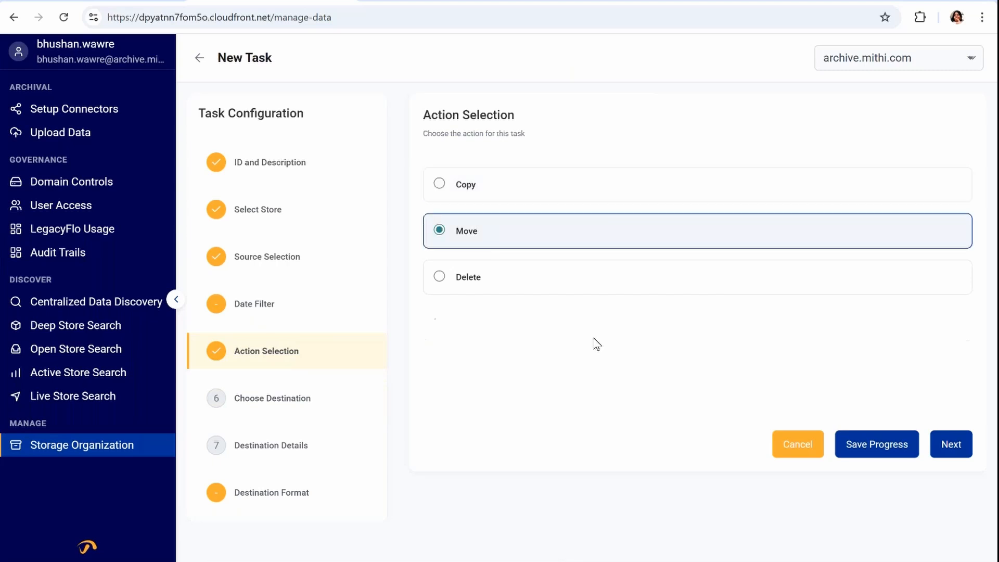
{"action": "left_click", "coordinate": [943, 448]}
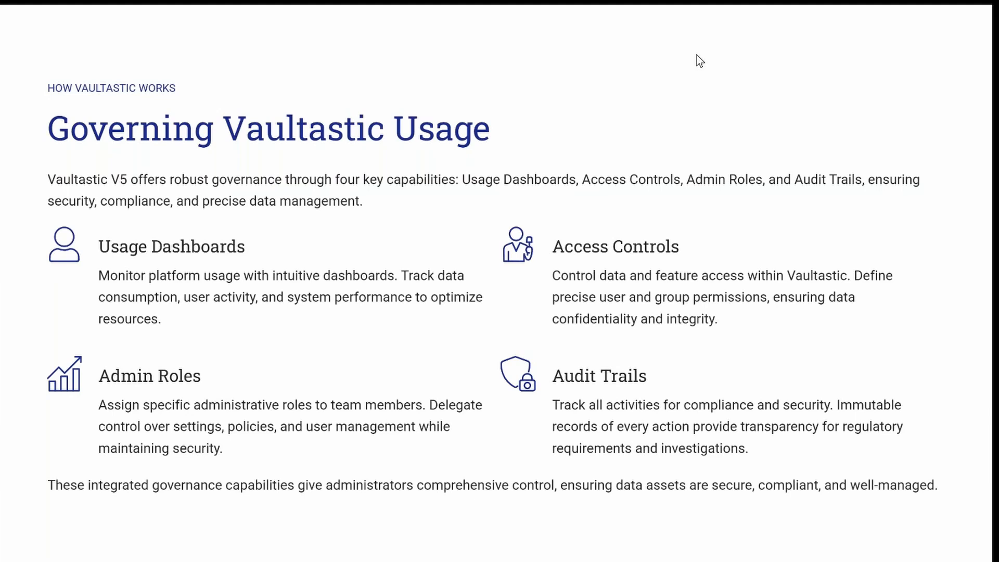
Review the password policies, account lockout and security settings of the new mithi.com domain configuration in Domain Controls
{"action": "key", "text": "alt+Tab"}
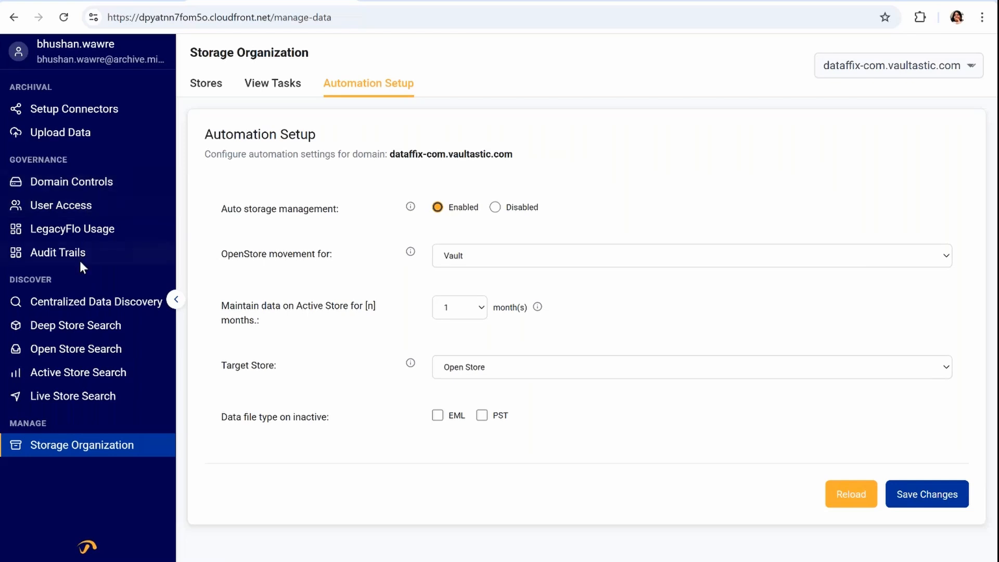
{"action": "left_click", "coordinate": [95, 187]}
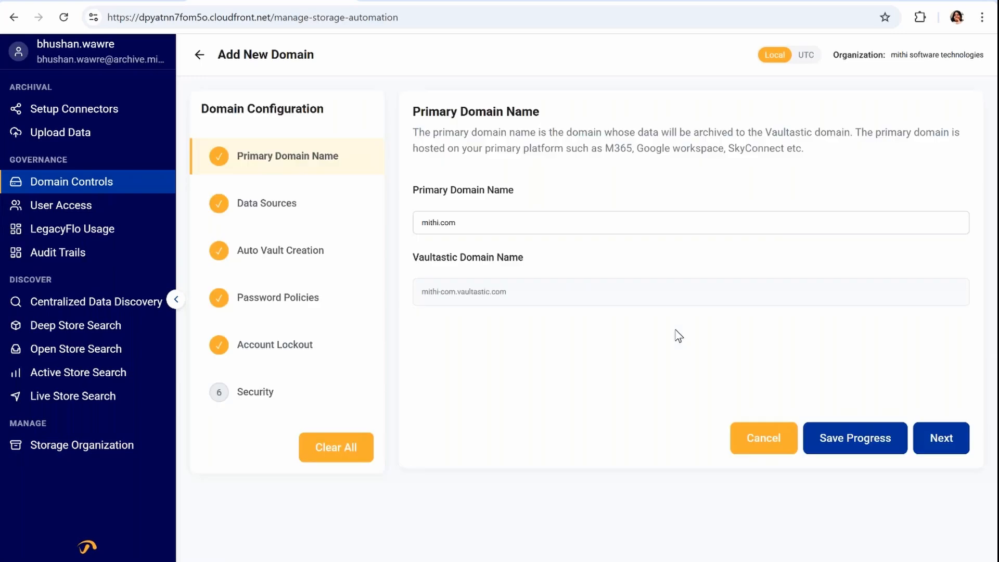
{"action": "left_click", "coordinate": [301, 307]}
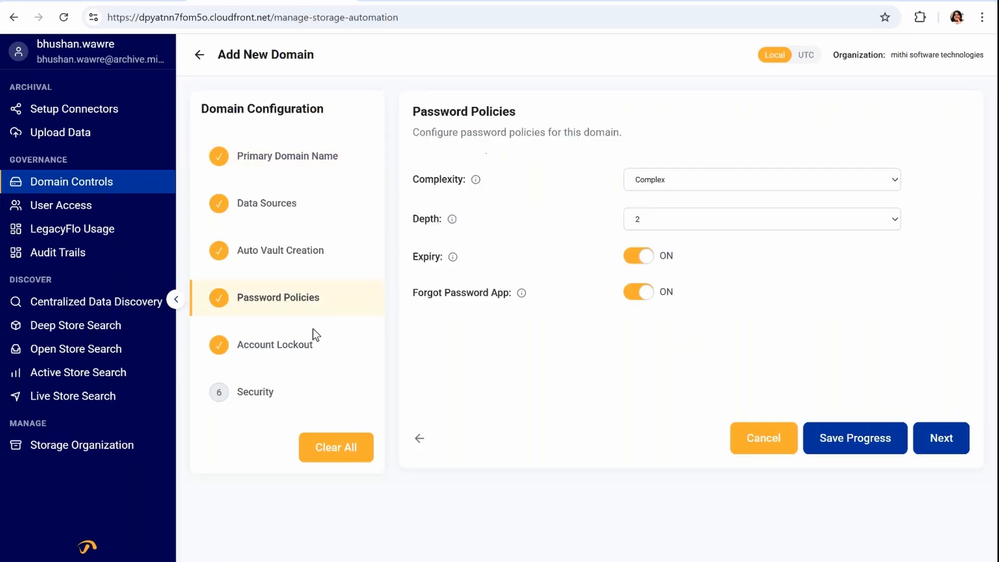
{"action": "left_click", "coordinate": [315, 363]}
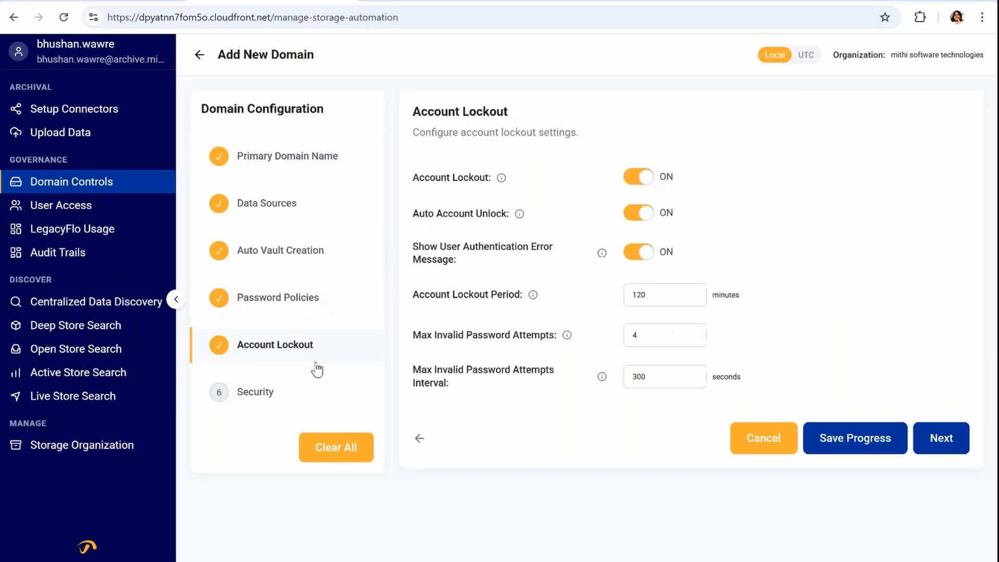
{"action": "left_click", "coordinate": [290, 400]}
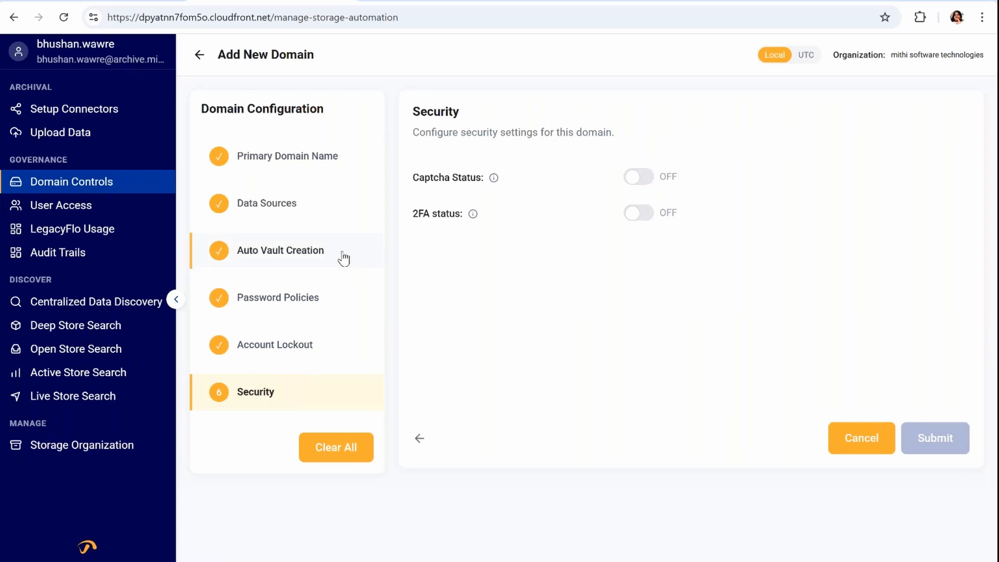
Open user management in User Access for archive.mithi.com and search the user list for "user"
{"action": "left_click", "coordinate": [97, 217]}
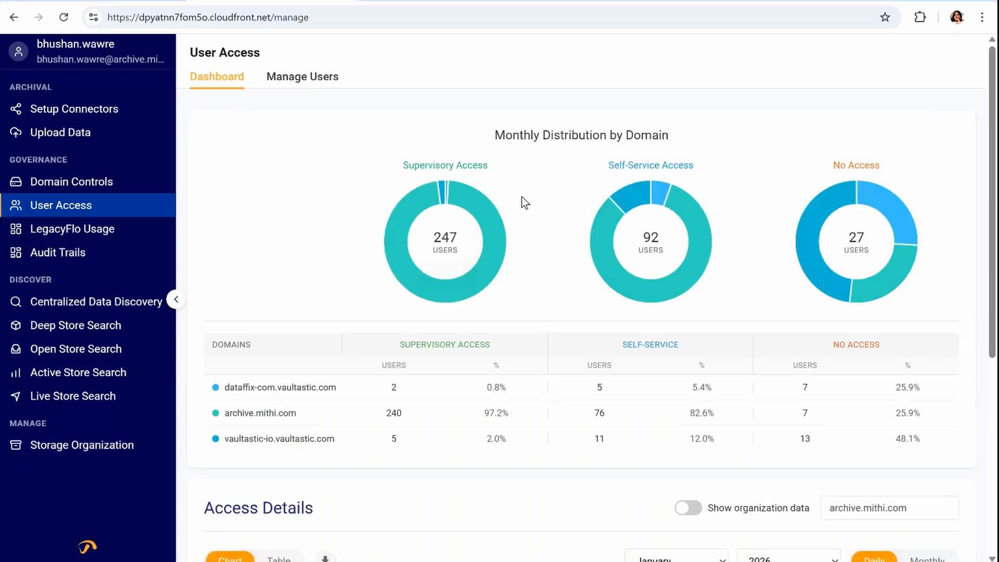
{"action": "left_click", "coordinate": [305, 79]}
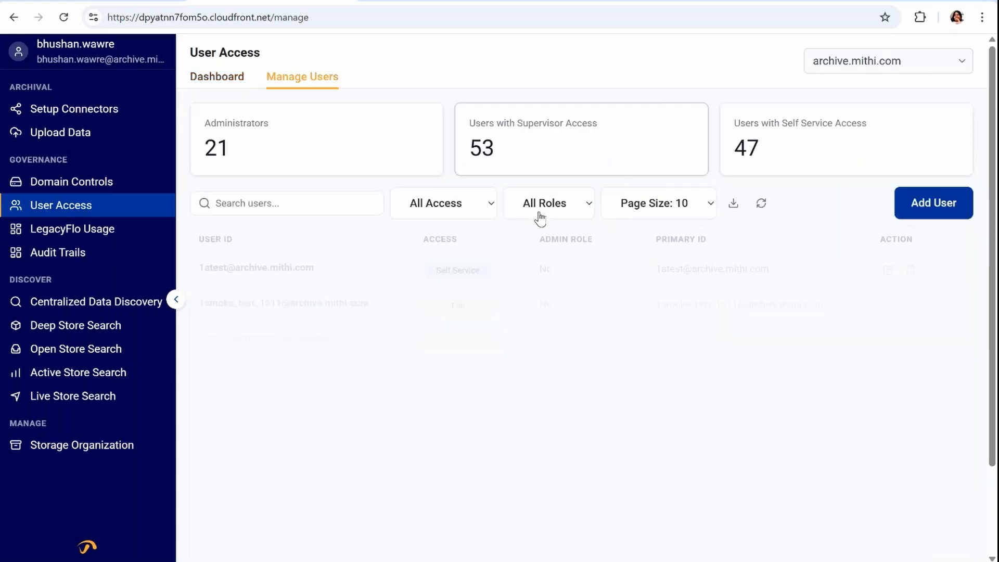
{"action": "left_click", "coordinate": [288, 204]}
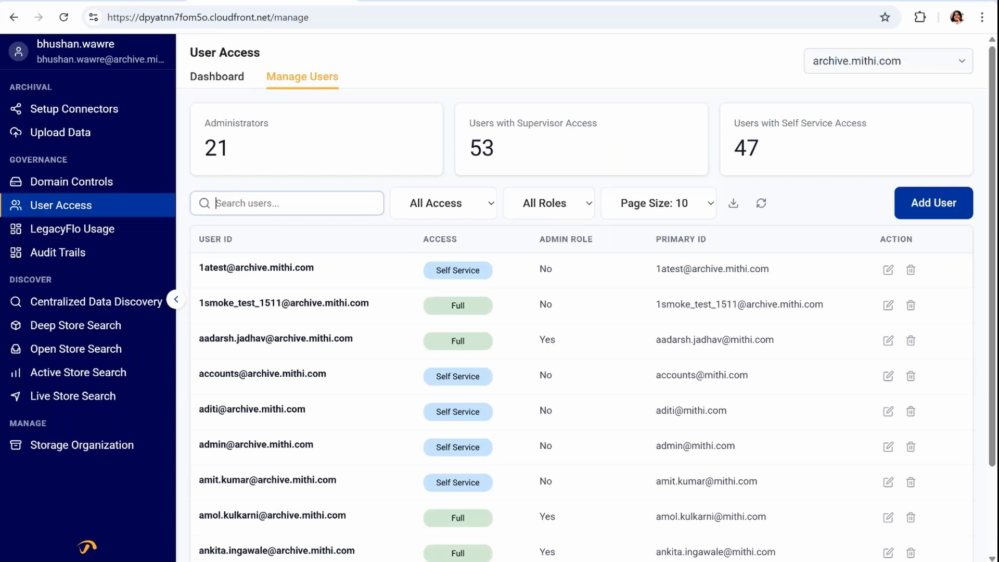
{"action": "type", "text": "user"}
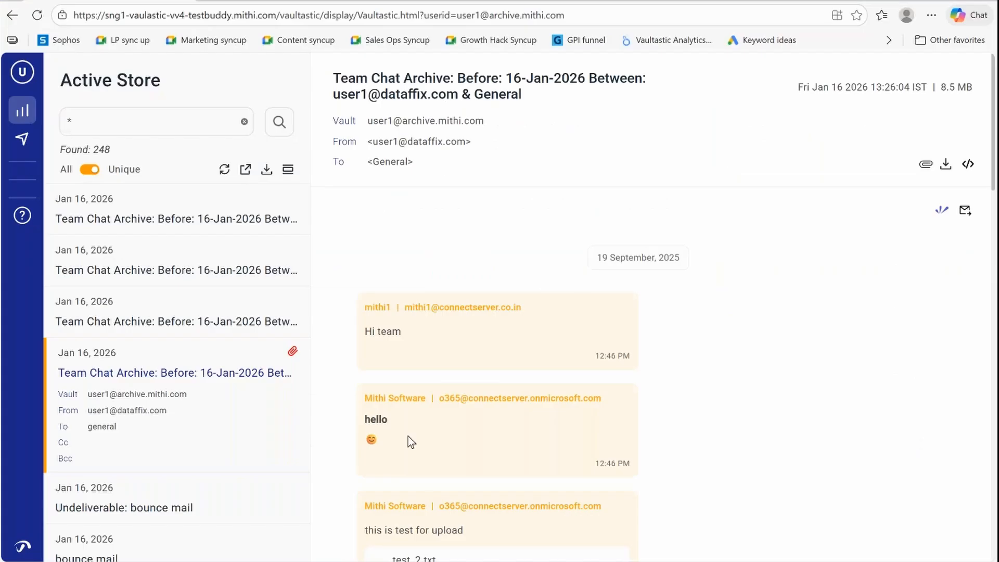
Check which apps the Audit Trails statistics cover, examine the openstore chart for 08/2025 and open the audit logs
{"action": "key", "text": "alt+Tab"}
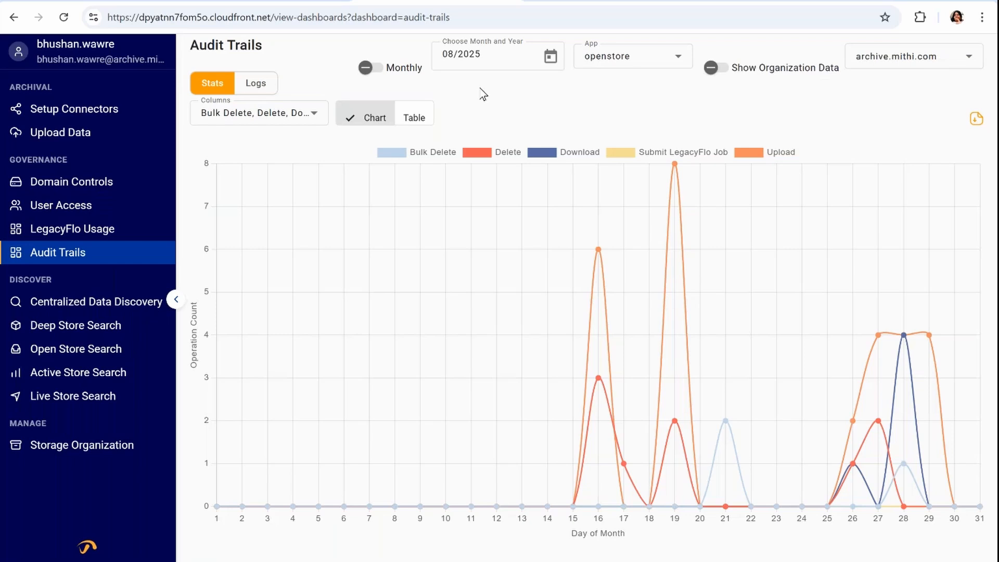
{"action": "left_click", "coordinate": [679, 63]}
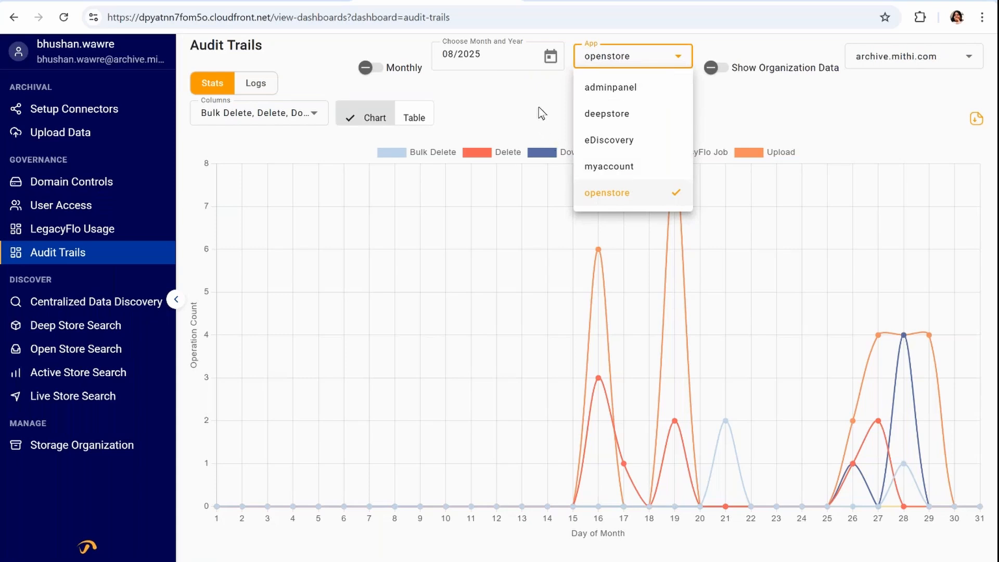
{"action": "left_click", "coordinate": [747, 116]}
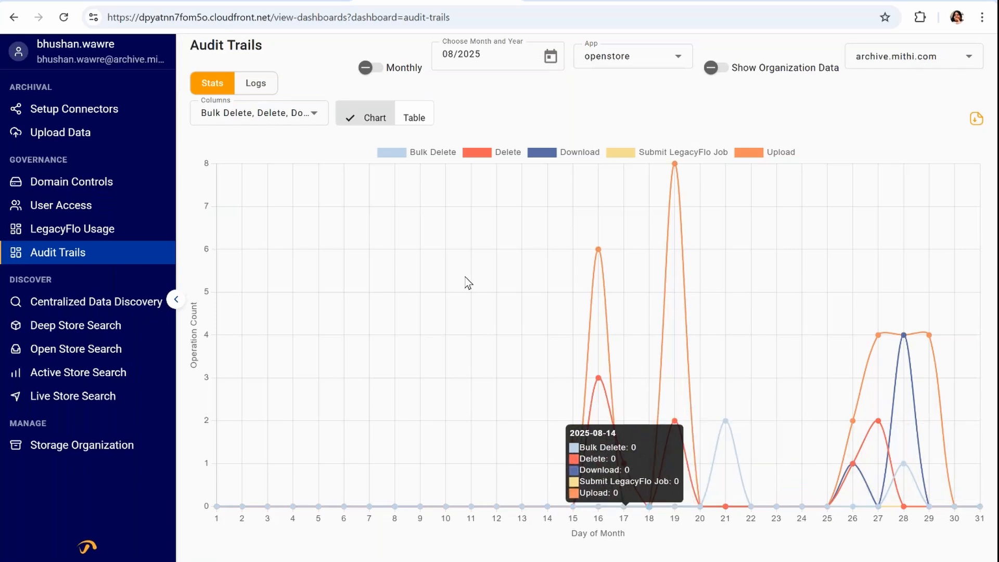
{"action": "left_click", "coordinate": [266, 86]}
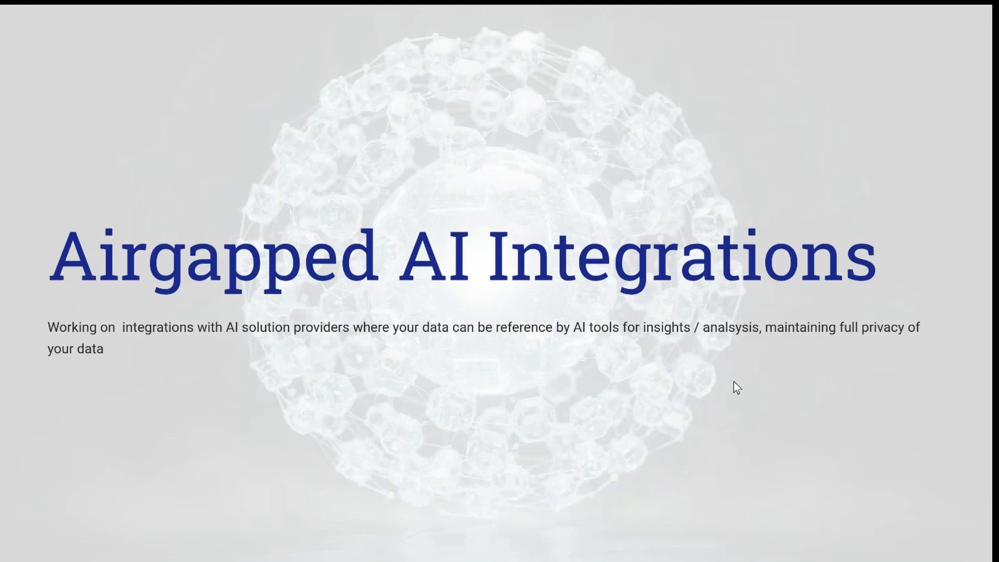
Return to the Open Store's PDF search results and enable AI for the selected document.pdf
{"action": "key", "text": "alt+Tab"}
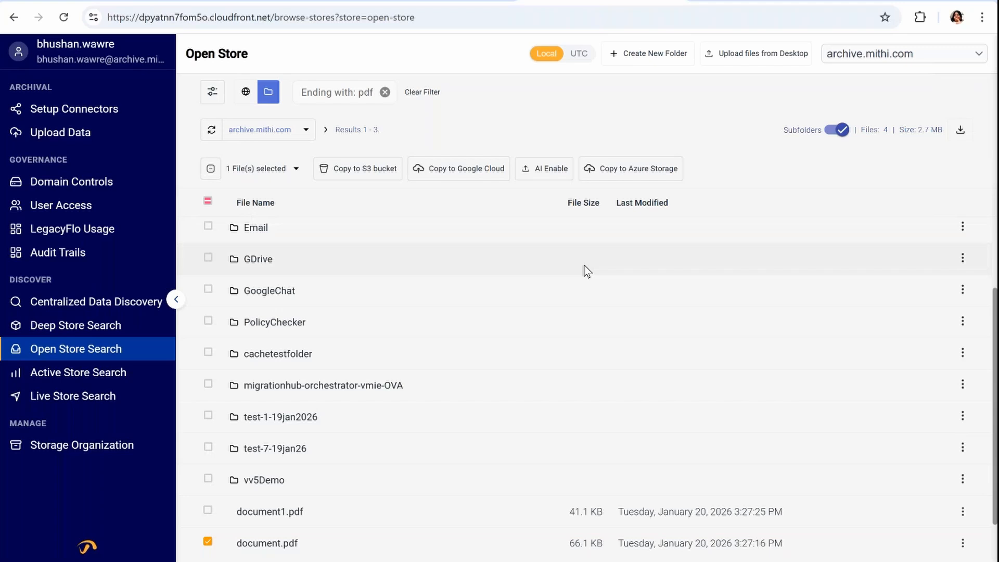
{"action": "scroll", "coordinate": [586, 271], "scroll_direction": "down", "scroll_amount": 1}
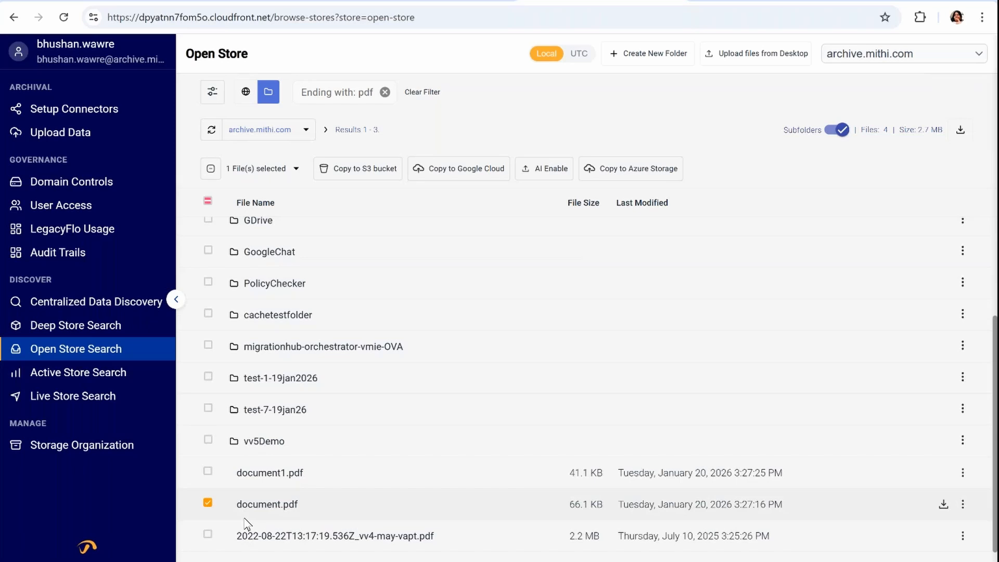
{"action": "left_click", "coordinate": [540, 177]}
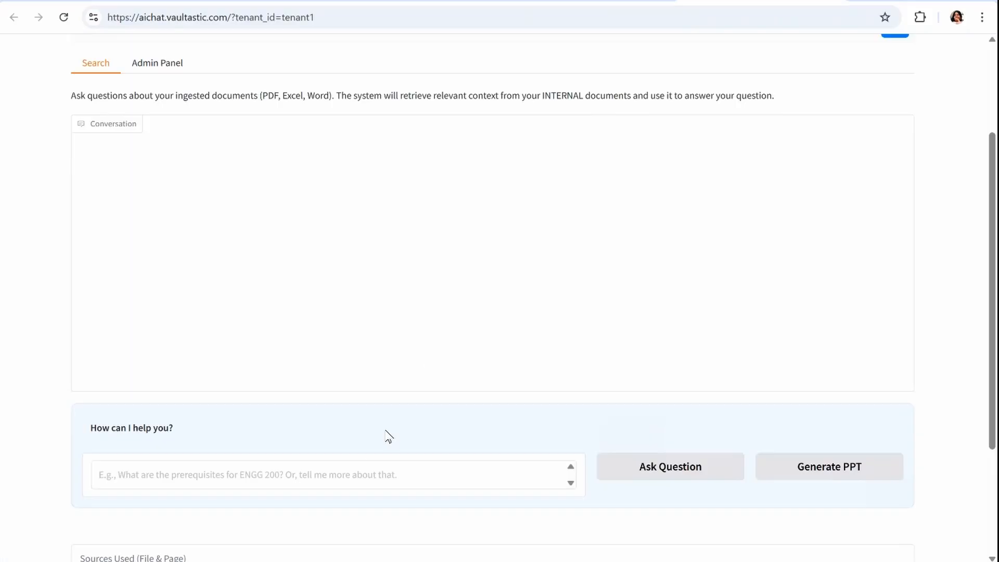
Ask the Vaultastic AI chat "when was the last vapt done?" and "what were the vulnerabilities found?"
{"action": "left_click", "coordinate": [371, 465]}
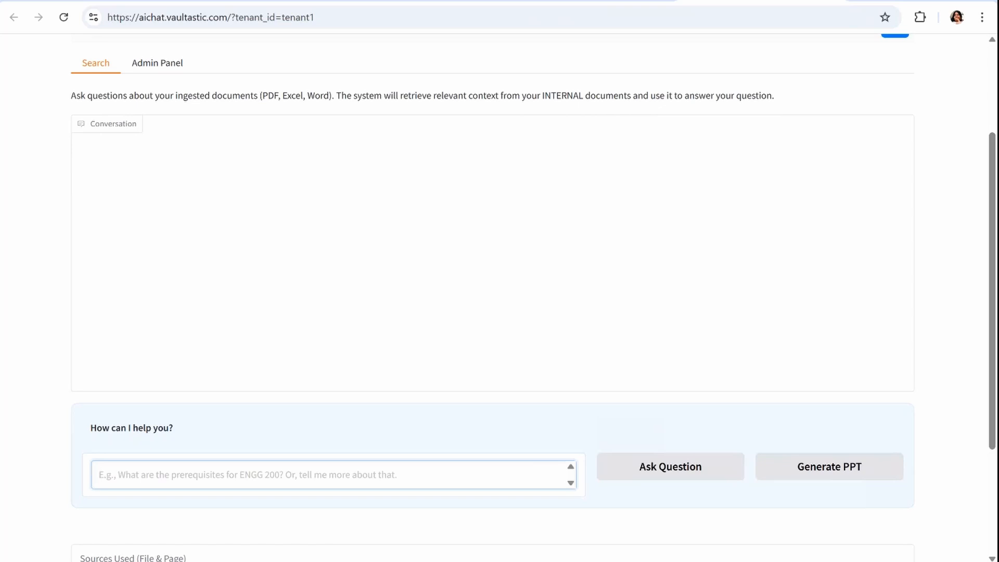
{"action": "type", "text": "have we do"}
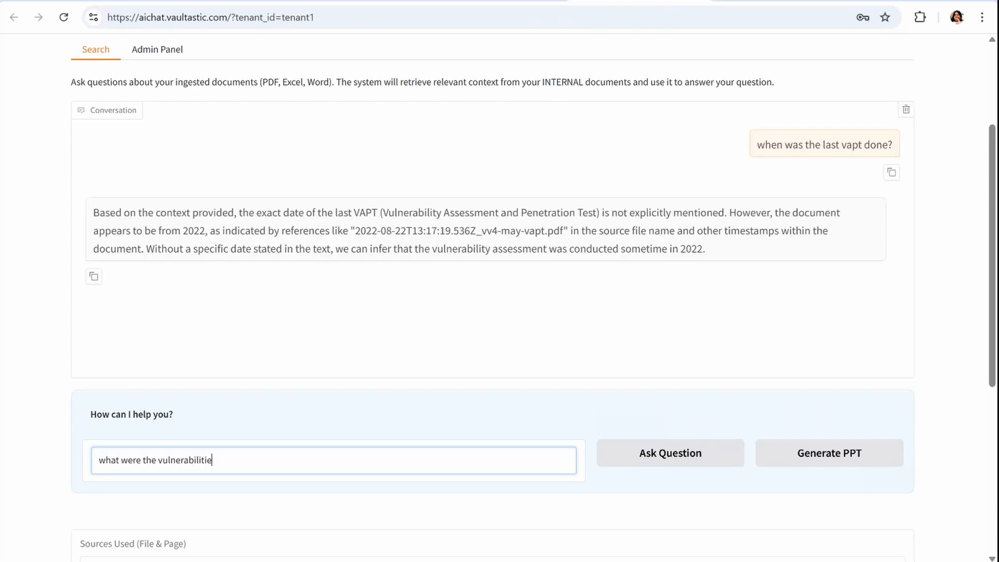
{"action": "type", "text": "s found?"}
{"action": "key", "text": "Return"}
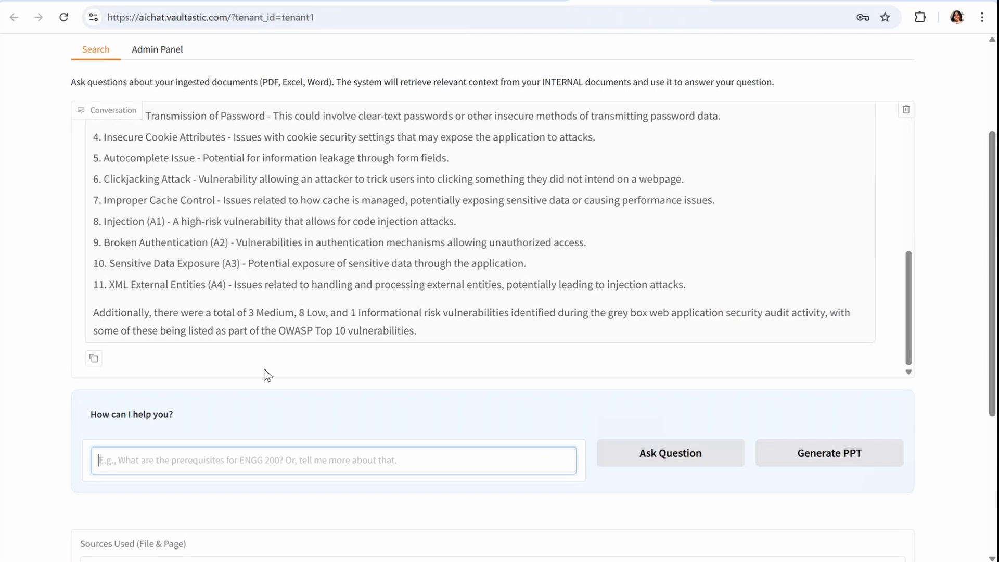
Read through the AI chat's full answer about the vulnerabilities and return to the Airgapped AI Integrations slide
{"action": "scroll", "coordinate": [292, 341], "scroll_direction": "up", "scroll_amount": 1}
{"action": "scroll", "coordinate": [291, 341], "scroll_direction": "up", "scroll_amount": 3}
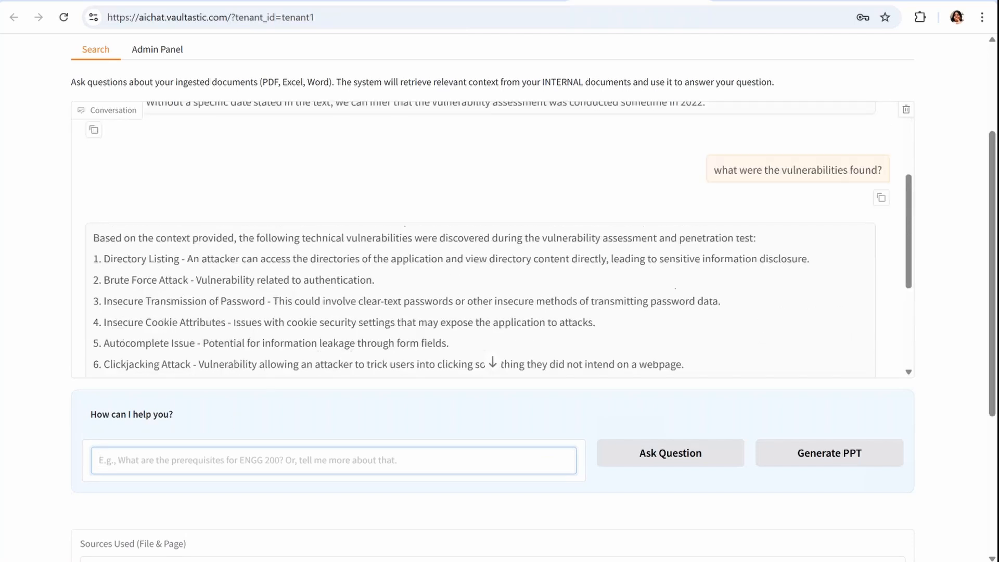
{"action": "scroll", "coordinate": [291, 341], "scroll_direction": "down", "scroll_amount": 2}
{"action": "scroll", "coordinate": [292, 341], "scroll_direction": "down", "scroll_amount": 1}
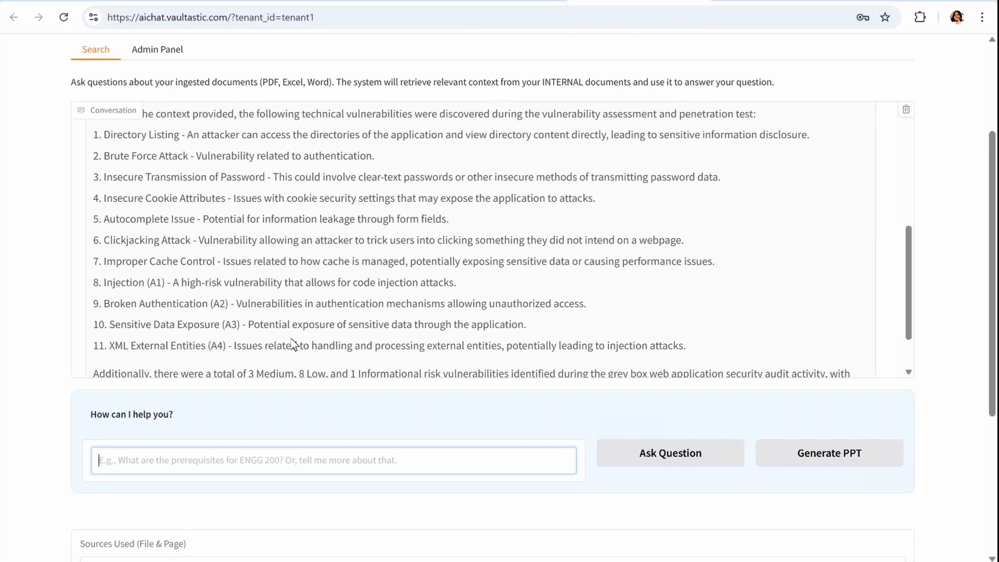
{"action": "scroll", "coordinate": [294, 345], "scroll_direction": "up", "scroll_amount": 3}
{"action": "scroll", "coordinate": [294, 344], "scroll_direction": "down", "scroll_amount": 1}
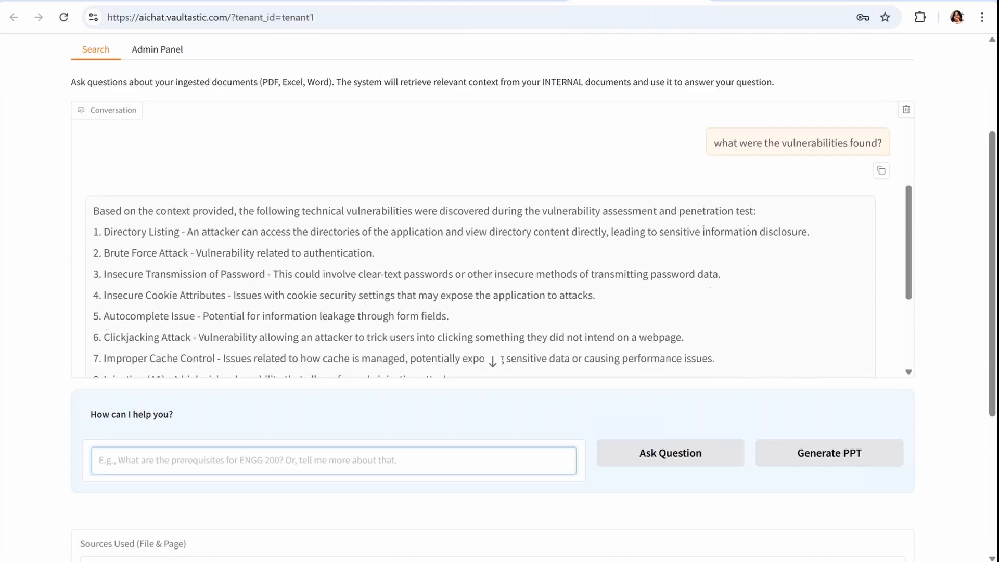
{"action": "key", "text": "alt+Tab"}
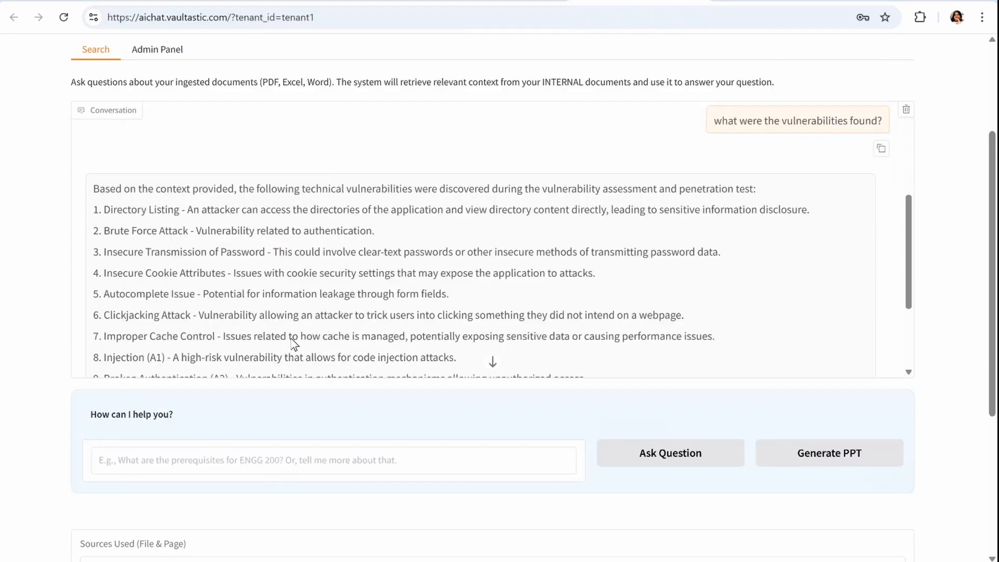
{"action": "scroll", "coordinate": [294, 345], "scroll_direction": "down", "scroll_amount": 3}
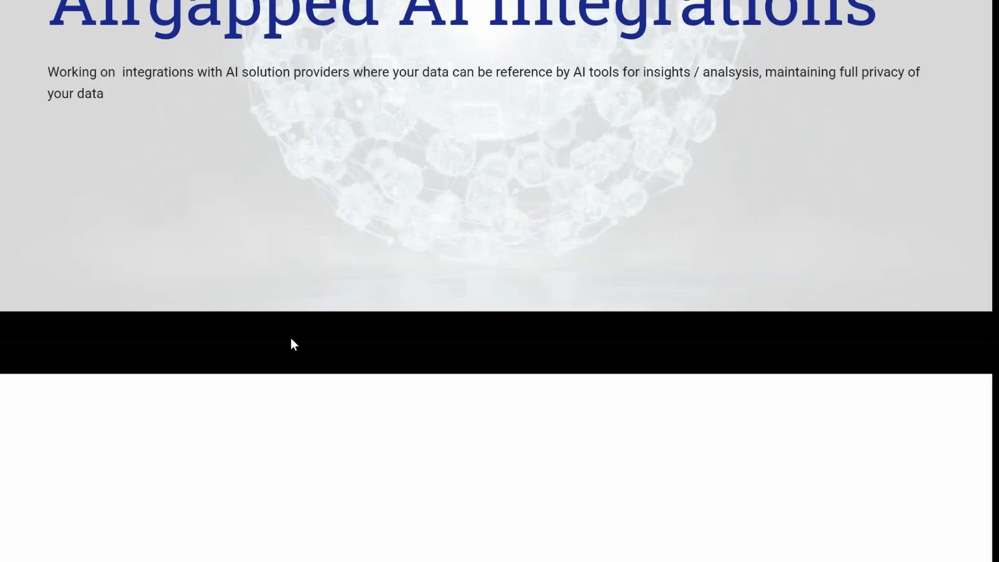